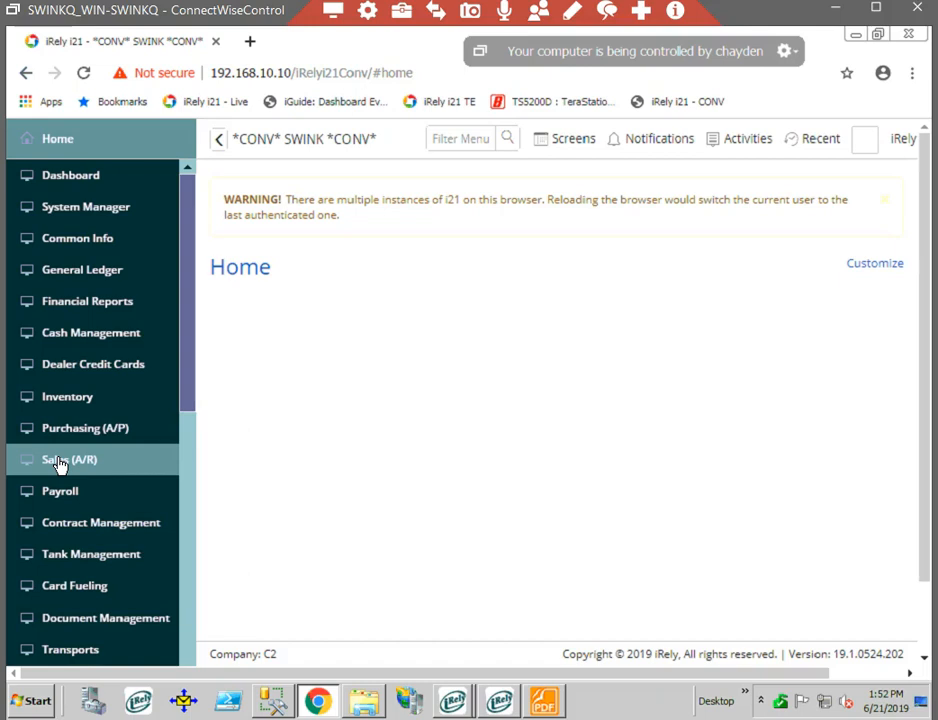
- Open a blank new invoice from the Create section of the Sales (A/R) module and close it again
{"action": "left_click", "coordinate": [112, 463]}
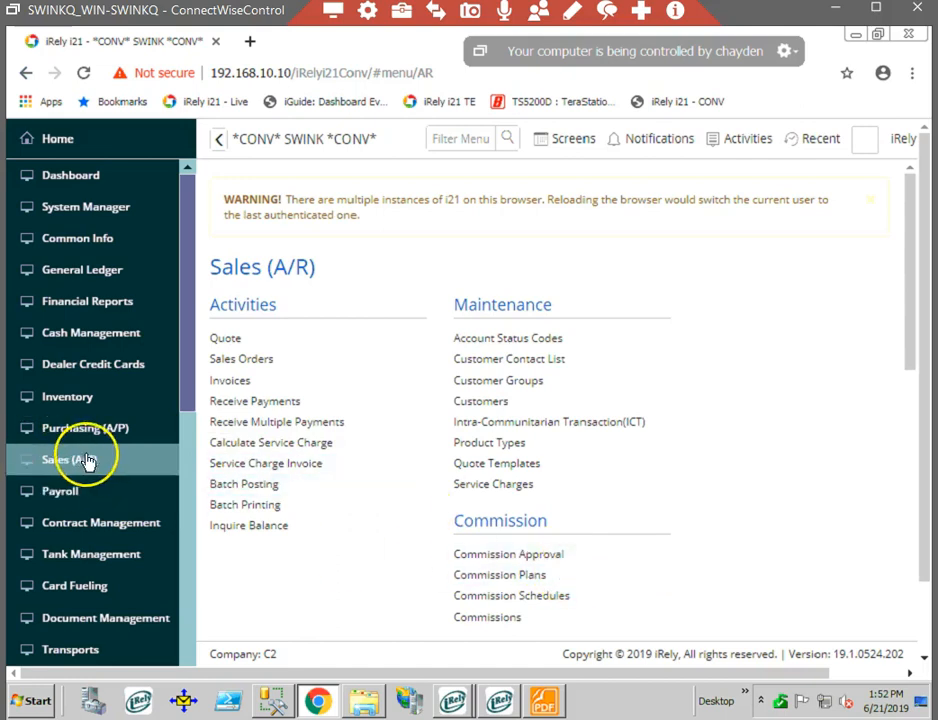
{"action": "scroll", "coordinate": [280, 455], "scroll_direction": "down", "scroll_amount": 1}
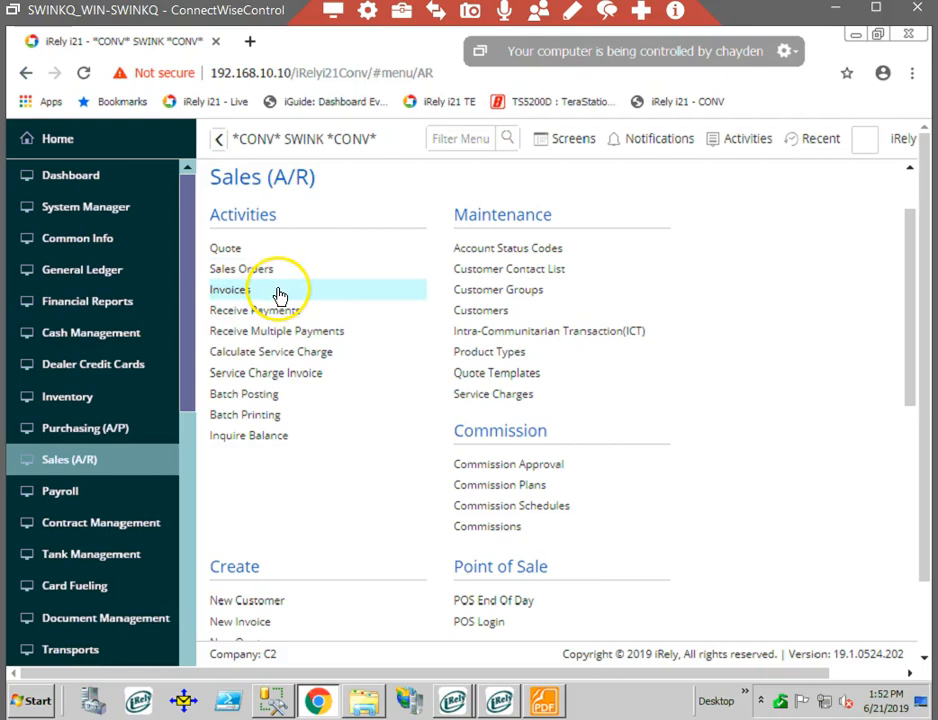
{"action": "scroll", "coordinate": [314, 318], "scroll_direction": "down", "scroll_amount": 1}
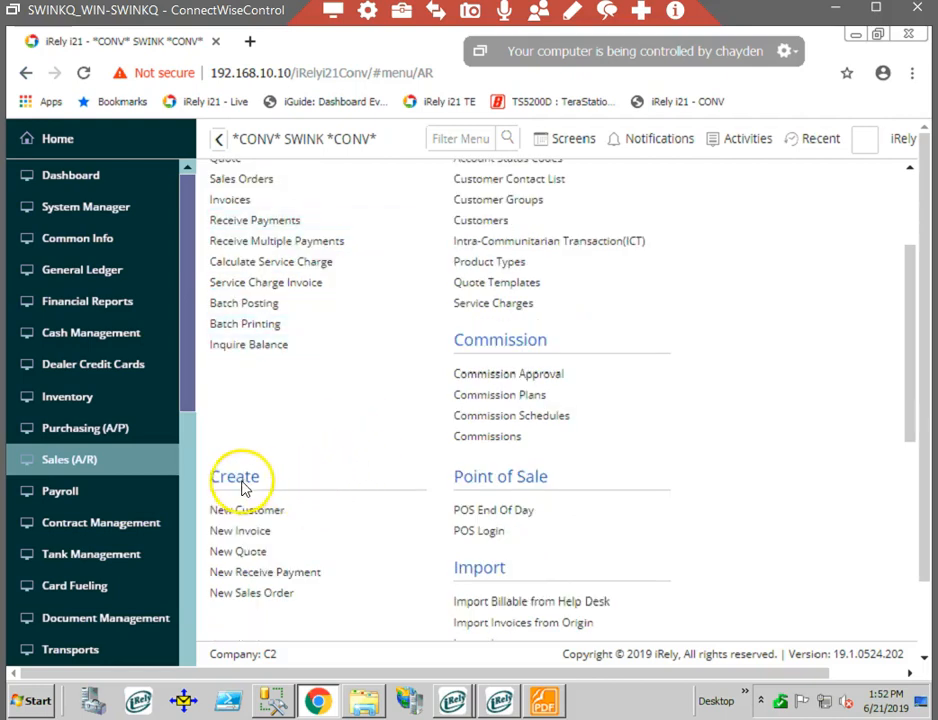
{"action": "left_click", "coordinate": [252, 541]}
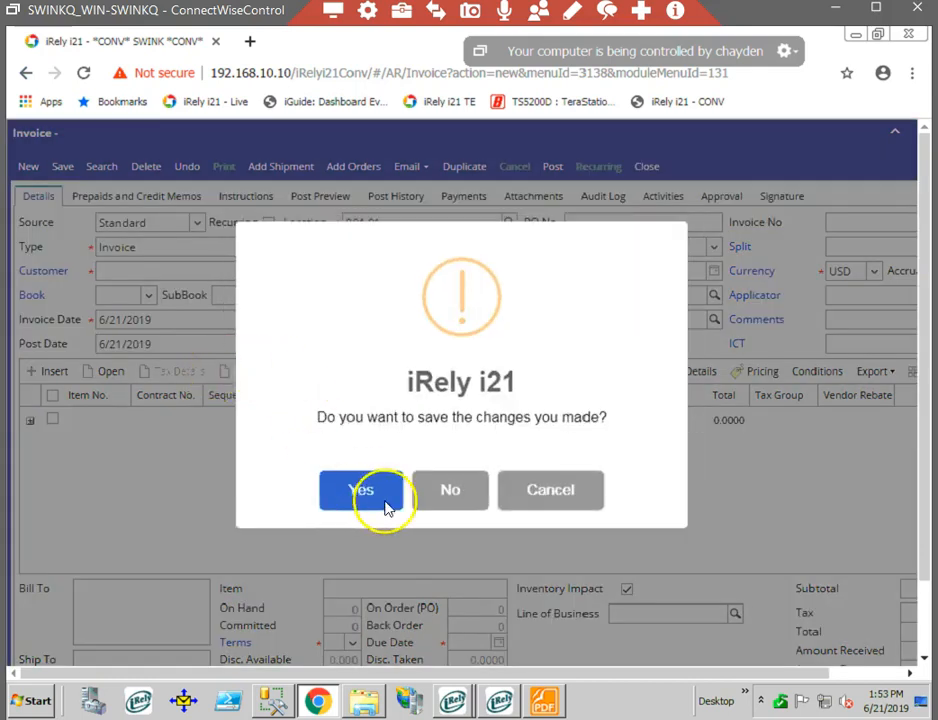
{"action": "left_click", "coordinate": [448, 487]}
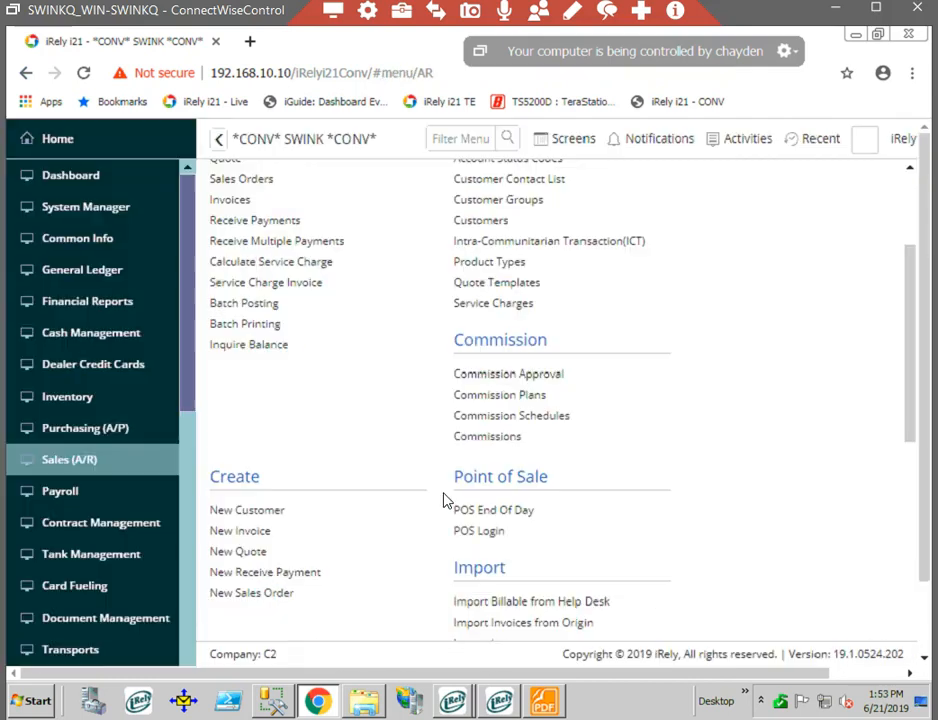
- Open the Invoices list in Sales (A/R) and start a new invoice from it
{"action": "left_click", "coordinate": [270, 207]}
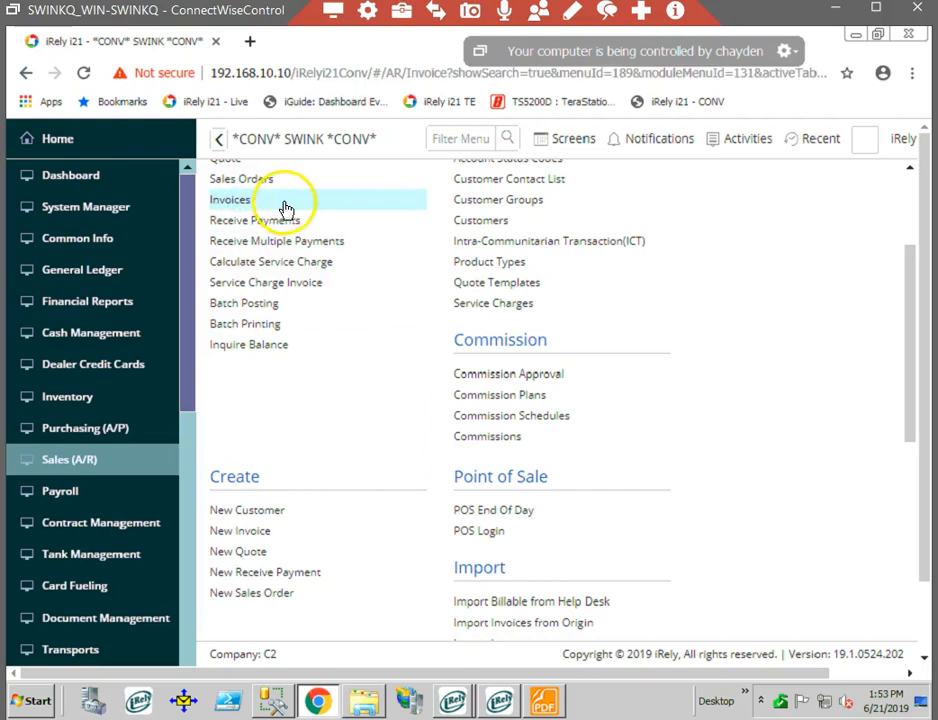
{"action": "left_click", "coordinate": [738, 192]}
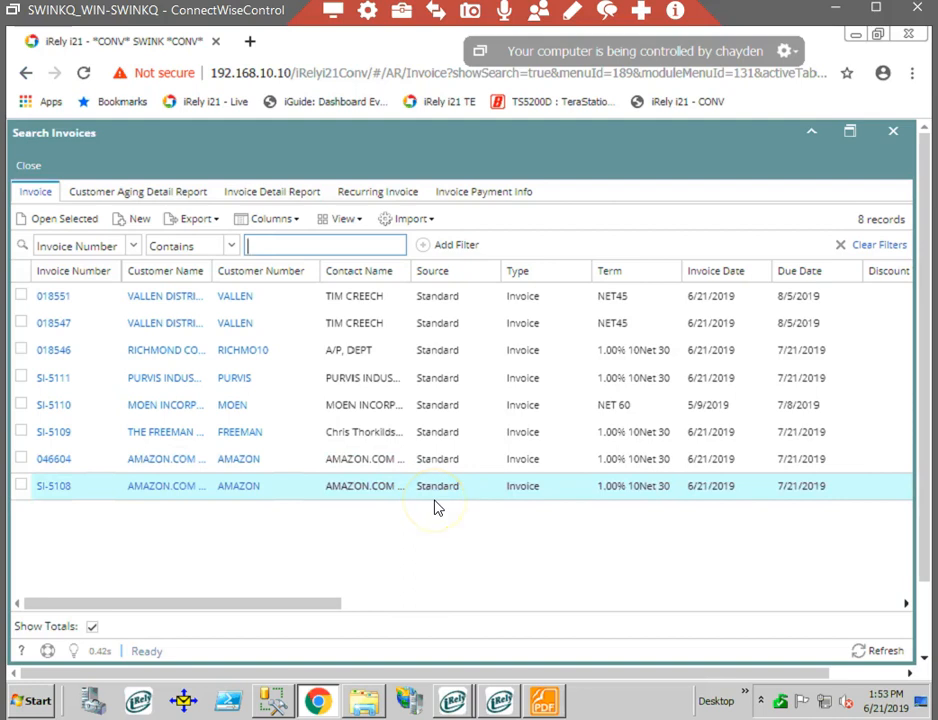
{"action": "left_click", "coordinate": [135, 220]}
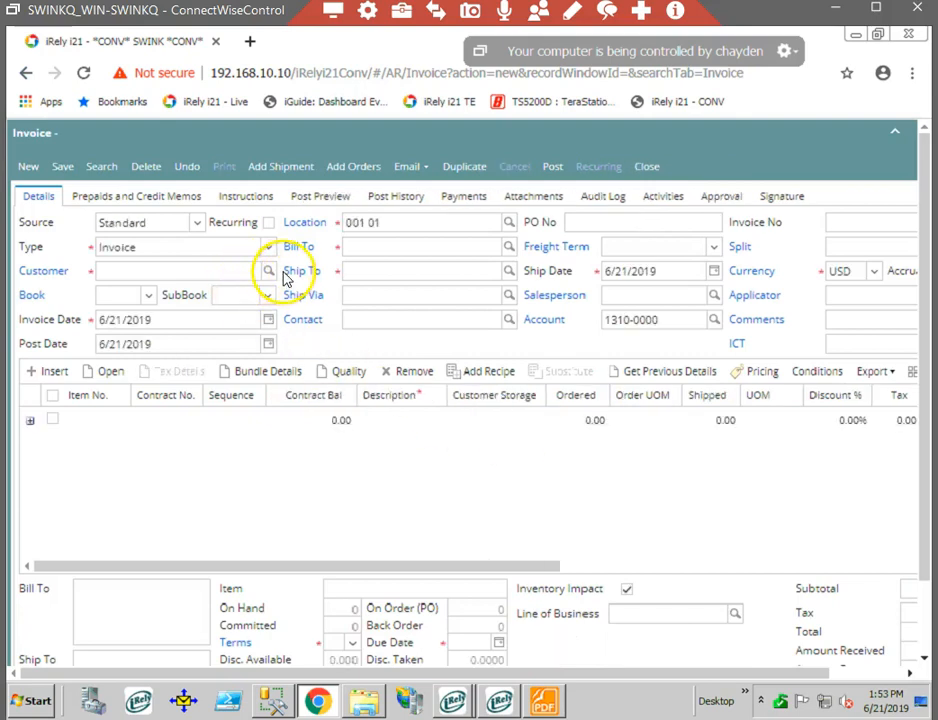
- Examine the choices offered for the new invoice's Source and Type without changing them
{"action": "left_click", "coordinate": [199, 273]}
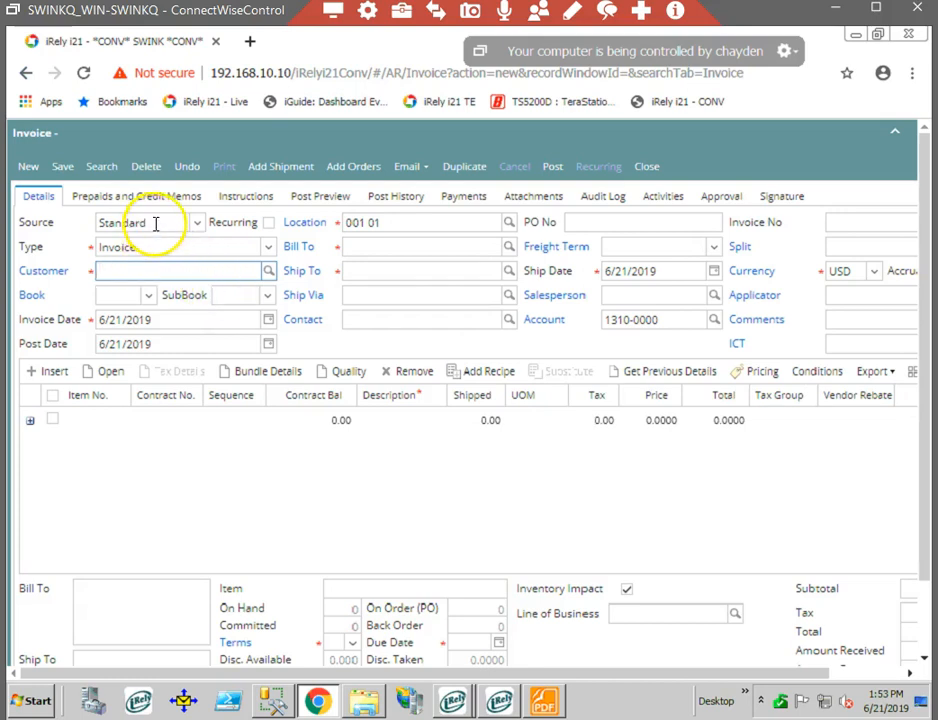
{"action": "left_click", "coordinate": [197, 223]}
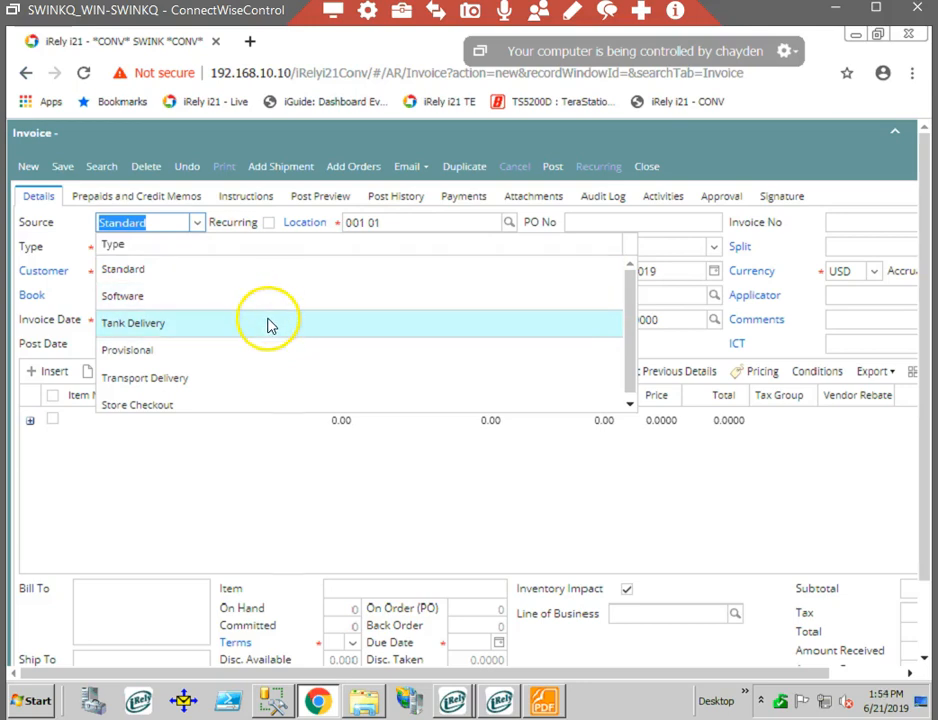
{"action": "left_click", "coordinate": [263, 408]}
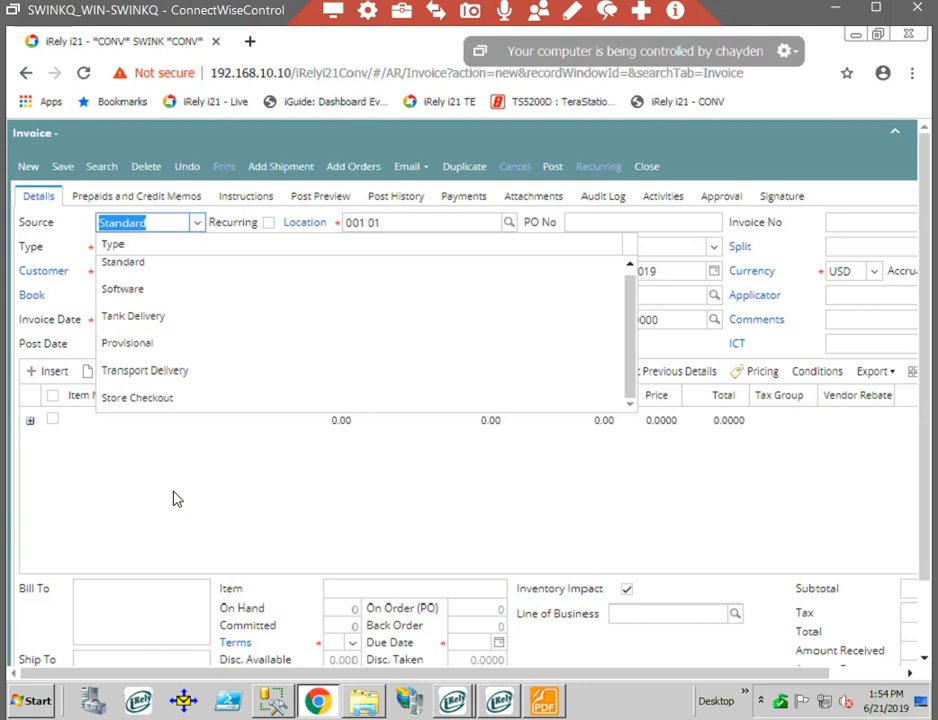
{"action": "left_click", "coordinate": [151, 414]}
{"action": "left_click", "coordinate": [268, 247]}
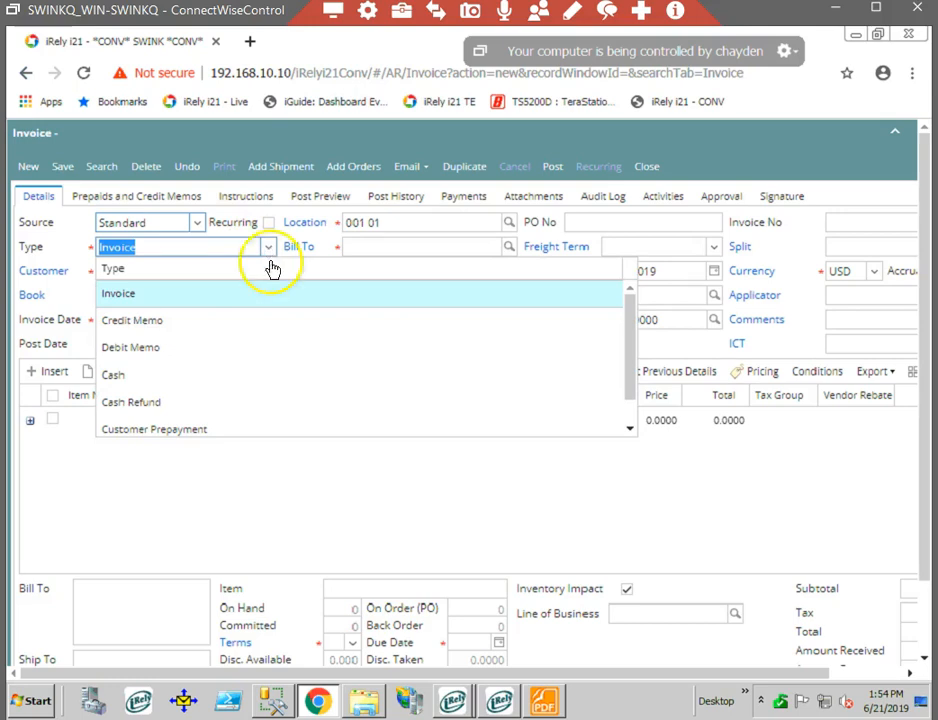
{"action": "scroll", "coordinate": [288, 325], "scroll_direction": "down", "scroll_amount": 1}
{"action": "scroll", "coordinate": [288, 325], "scroll_direction": "down", "scroll_amount": 1}
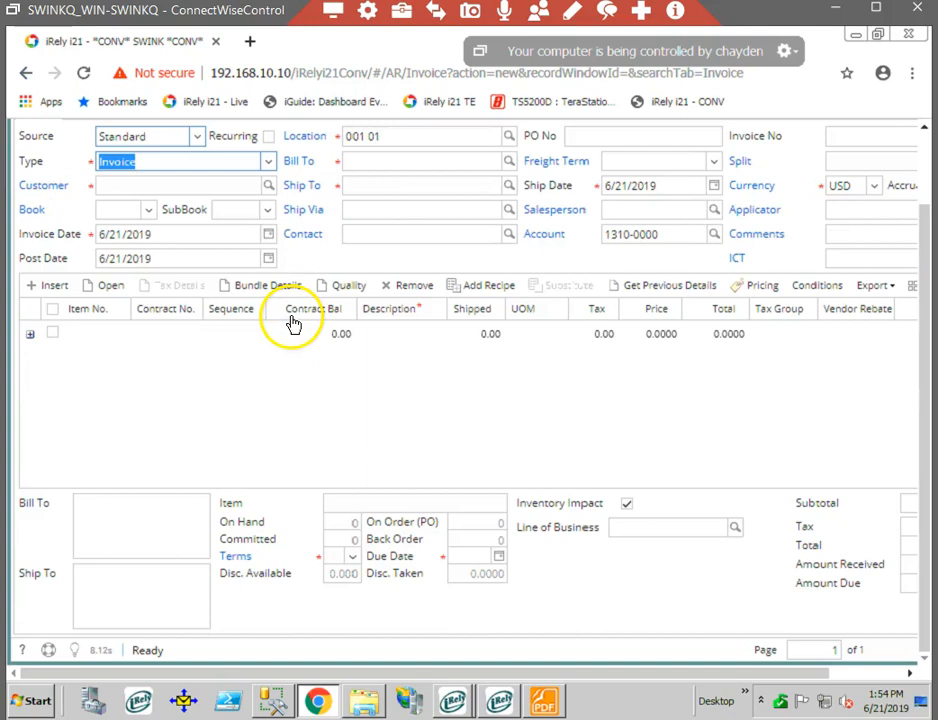
{"action": "scroll", "coordinate": [209, 316], "scroll_direction": "up", "scroll_amount": 1}
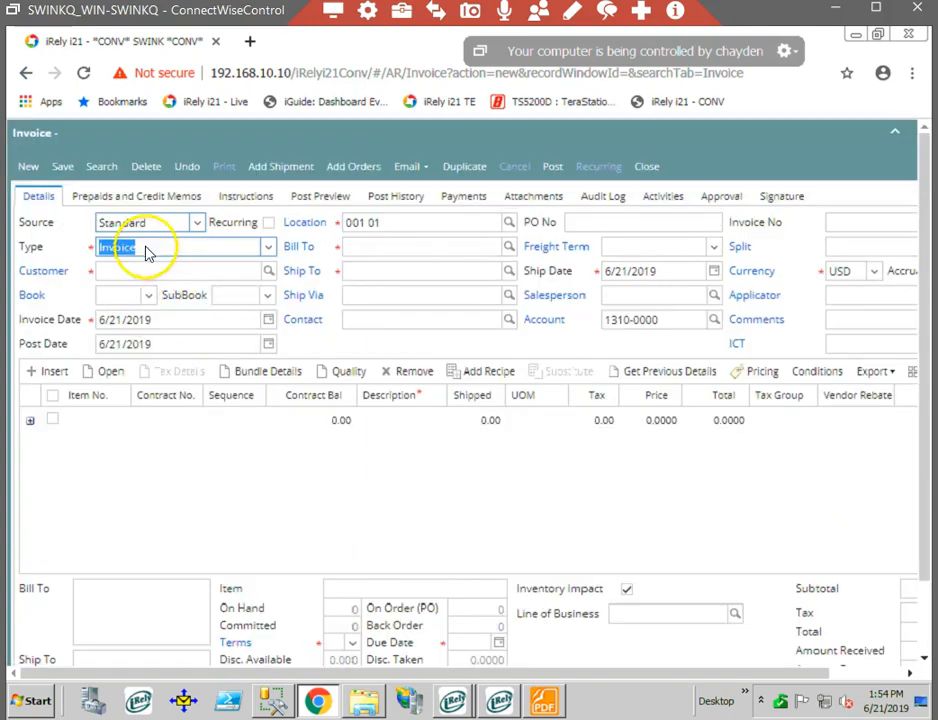
- Search the invoice's customers for "purvis", pick PURVIS INDUSTRIES BILLING and dismiss its ticket entry comments
{"action": "left_click", "coordinate": [153, 270]}
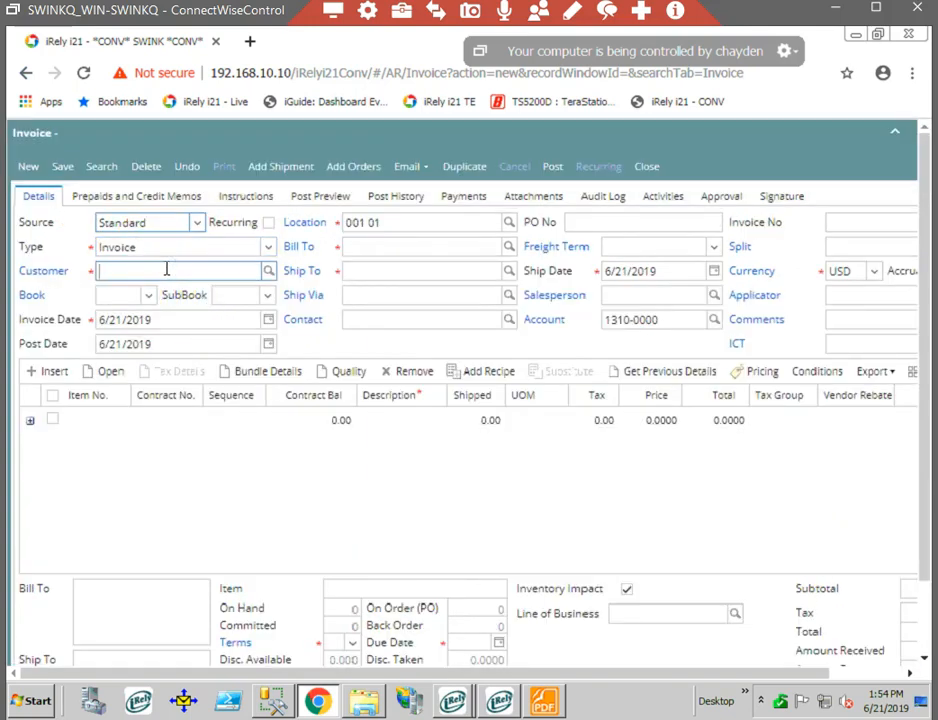
{"action": "left_click", "coordinate": [268, 272]}
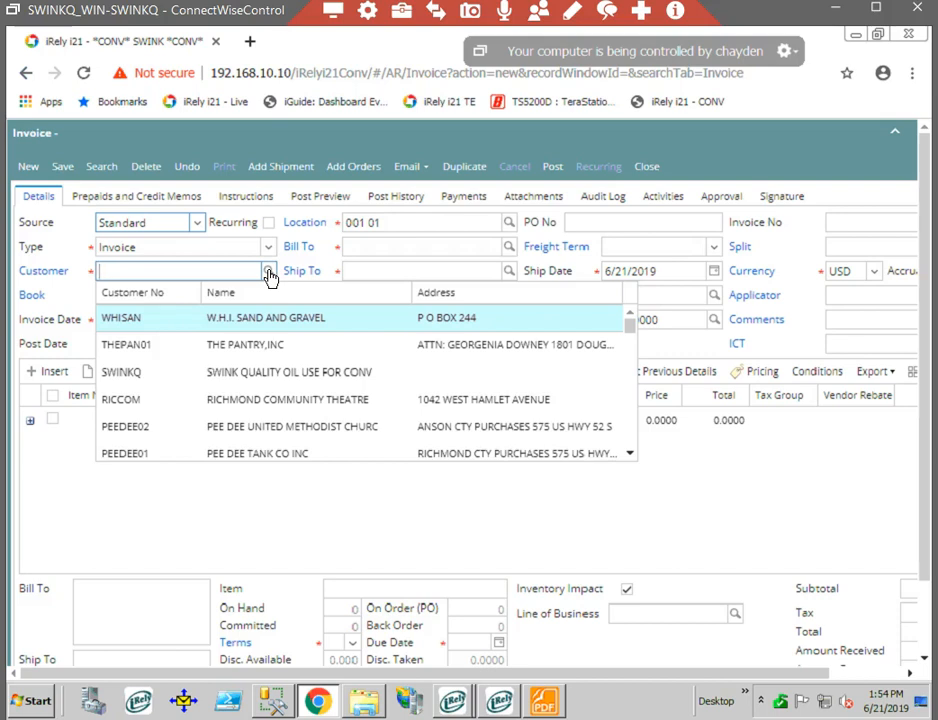
{"action": "left_click", "coordinate": [272, 274]}
{"action": "left_click", "coordinate": [180, 272]}
{"action": "type", "text": "purvis"}
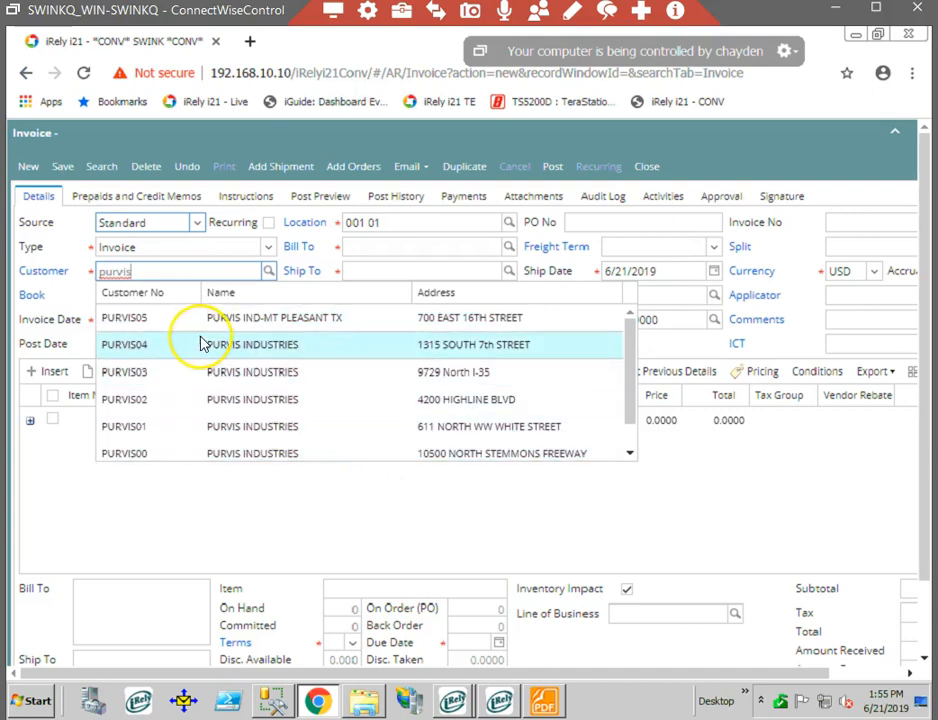
{"action": "scroll", "coordinate": [200, 344], "scroll_direction": "down", "scroll_amount": 1}
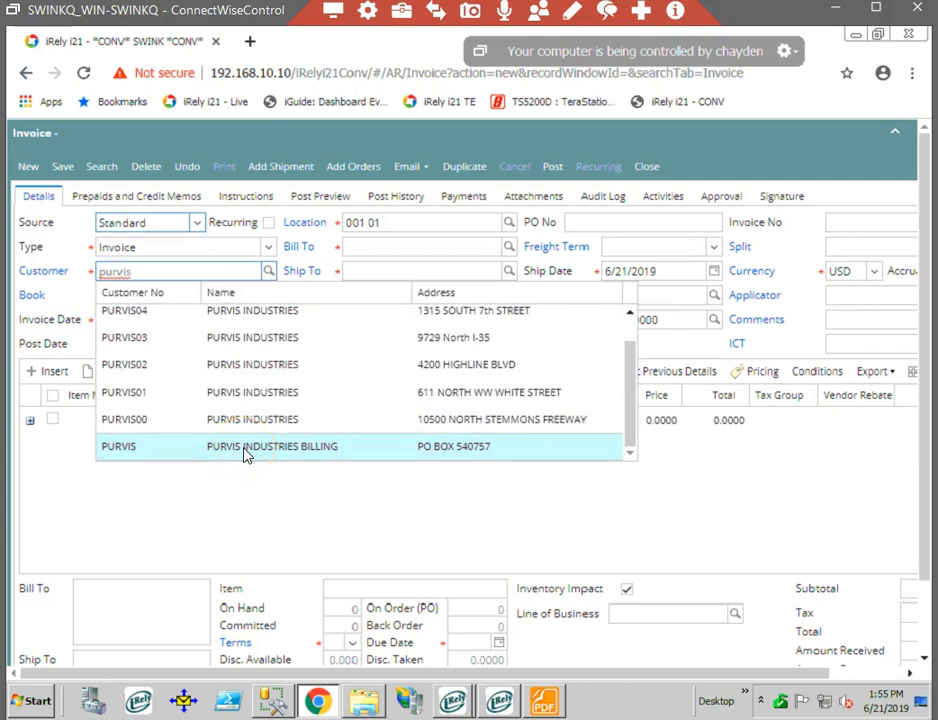
{"action": "scroll", "coordinate": [235, 445], "scroll_direction": "up", "scroll_amount": 1}
{"action": "scroll", "coordinate": [220, 410], "scroll_direction": "down", "scroll_amount": 1}
{"action": "left_click", "coordinate": [304, 450]}
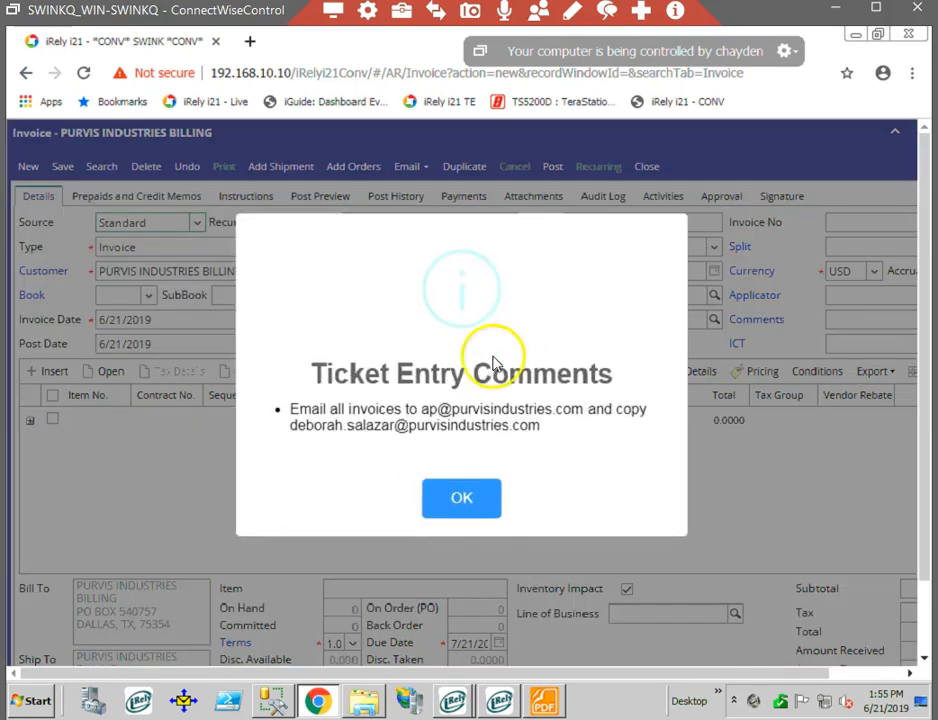
{"action": "left_click", "coordinate": [484, 501]}
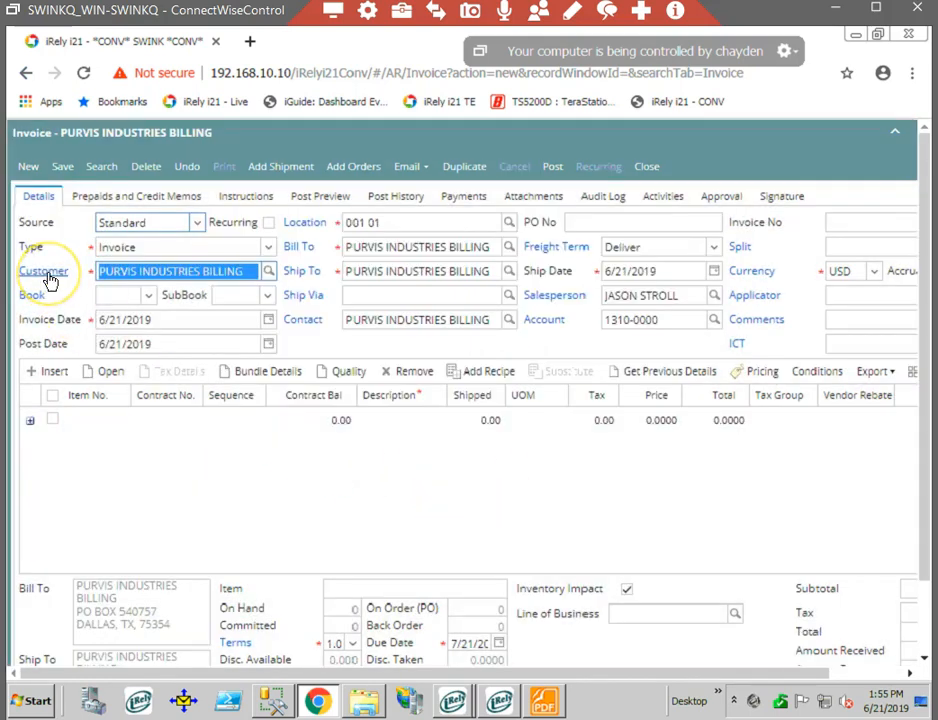
- Set the invoice's Ship To location to PURVIS INDUSTRIES 1F_7190
{"action": "left_click", "coordinate": [497, 271]}
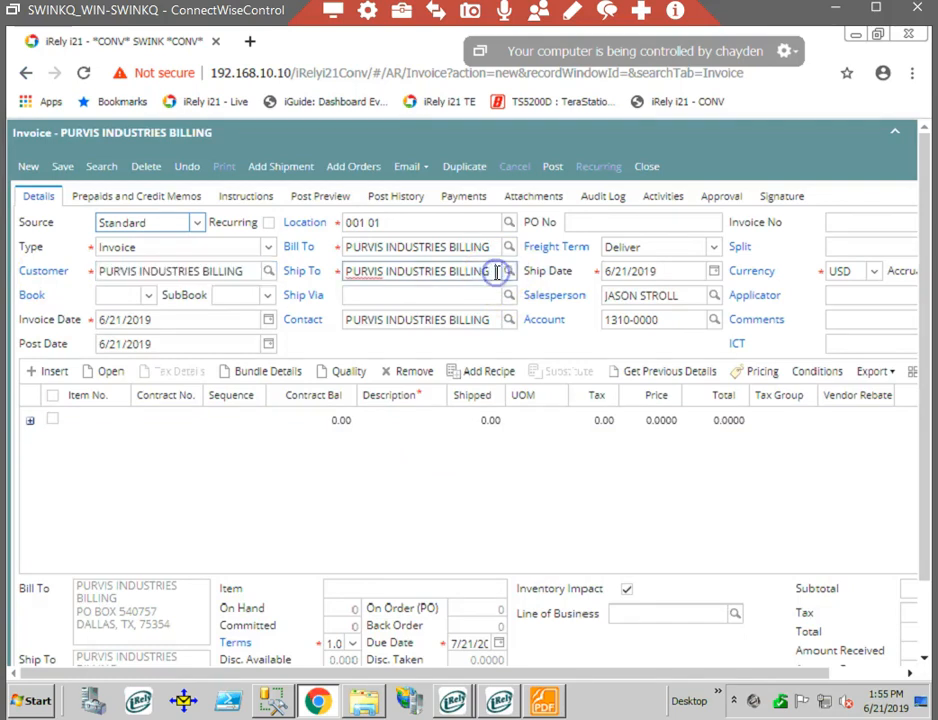
{"action": "left_click_drag", "start_coordinate": [497, 271], "coordinate": [245, 270]}
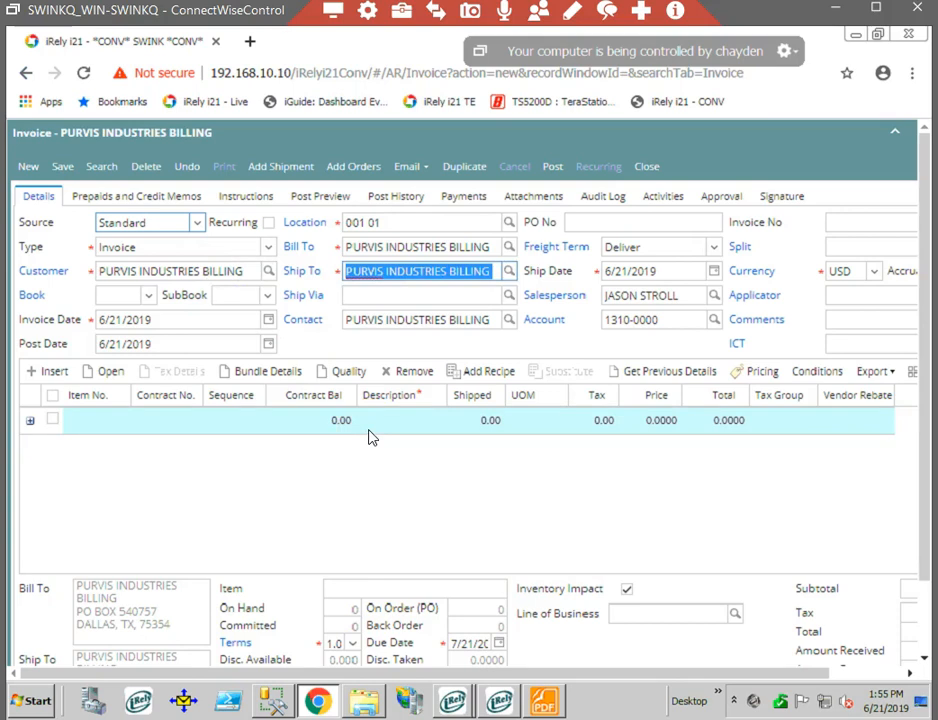
{"action": "left_click", "coordinate": [509, 274]}
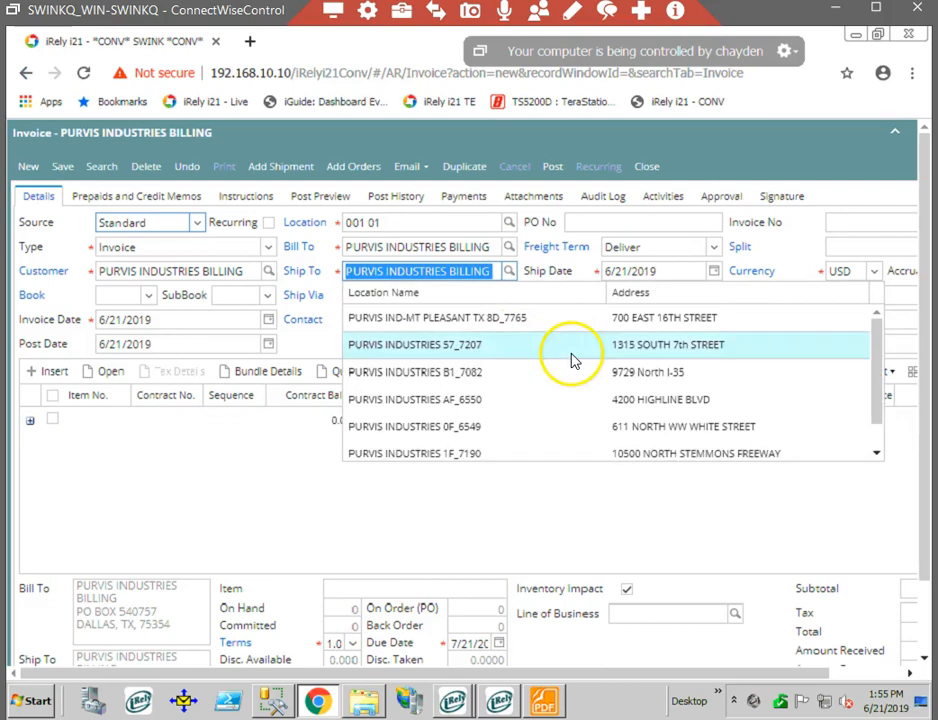
{"action": "scroll", "coordinate": [600, 385], "scroll_direction": "down", "scroll_amount": 1}
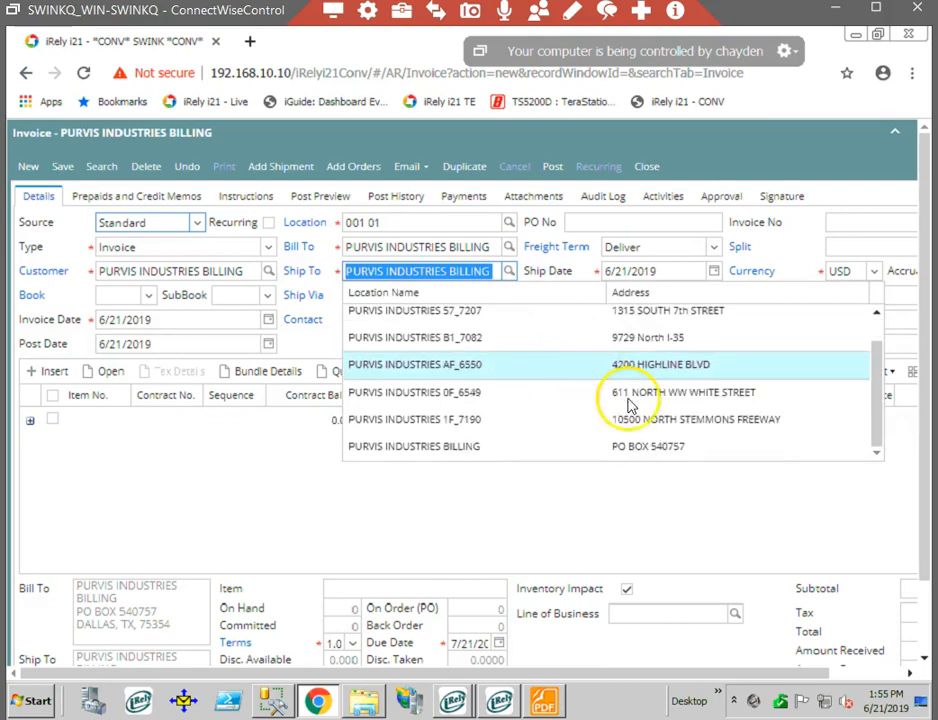
{"action": "left_click", "coordinate": [705, 420]}
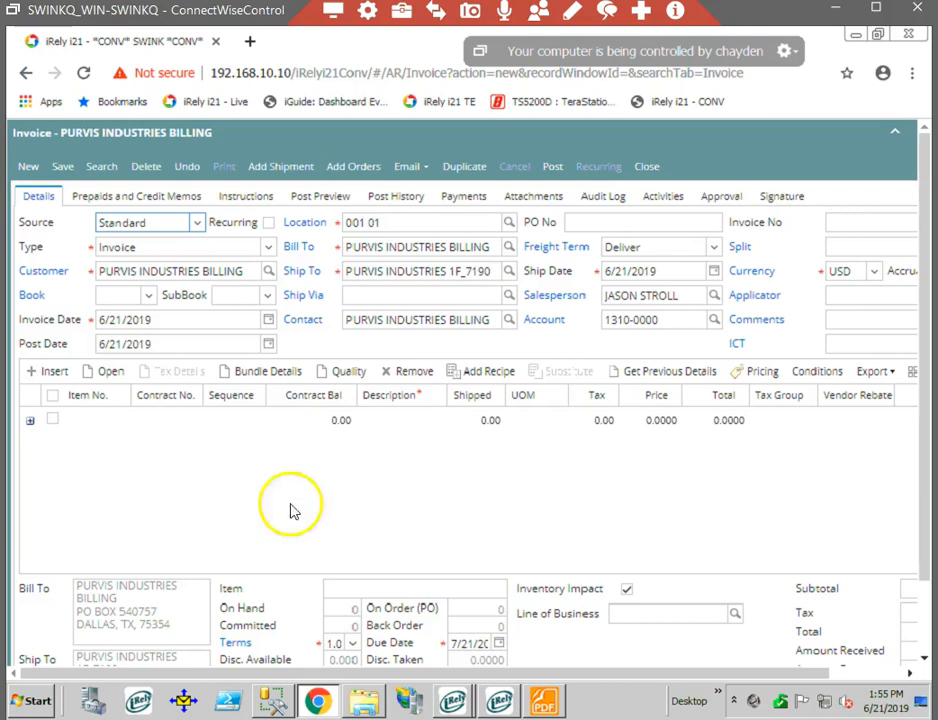
{"action": "left_click", "coordinate": [100, 420]}
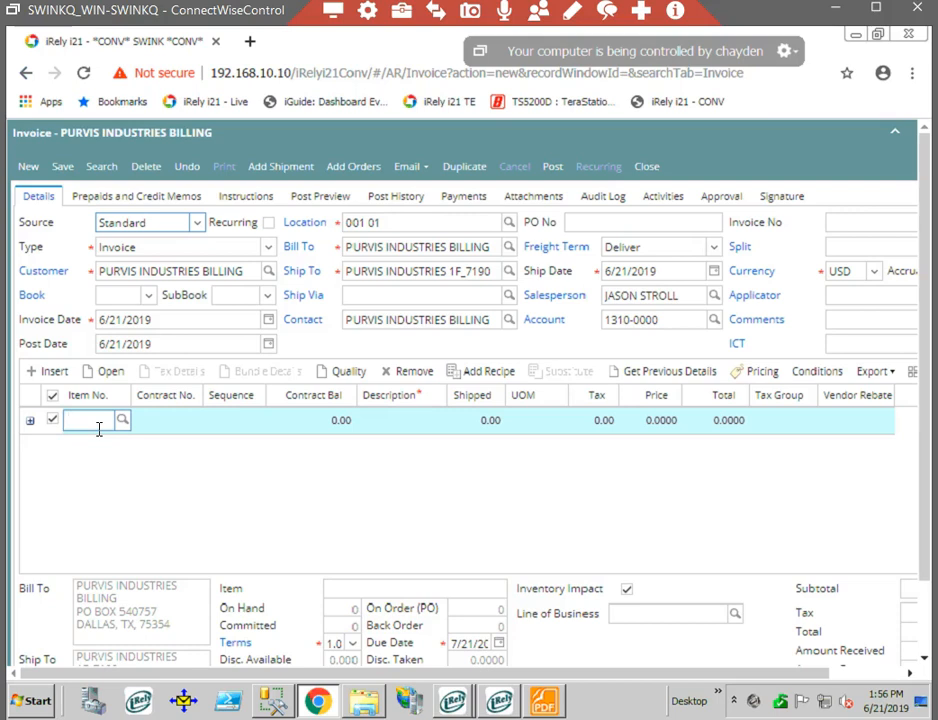
{"action": "type", "text": "174547"}
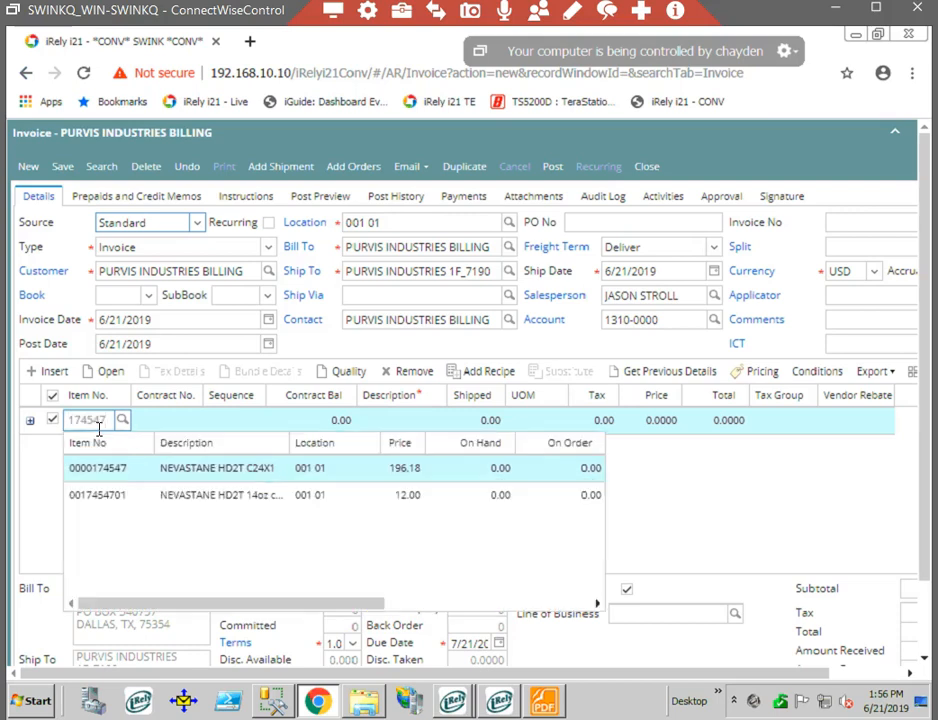
{"action": "left_click", "coordinate": [142, 472]}
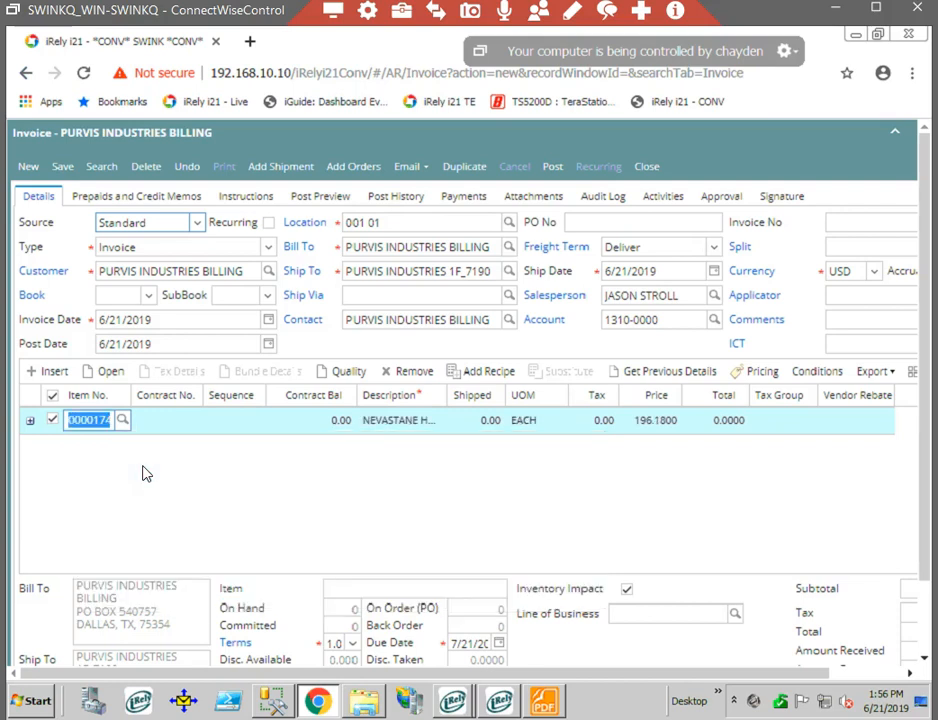
{"action": "key", "text": "Tab"}
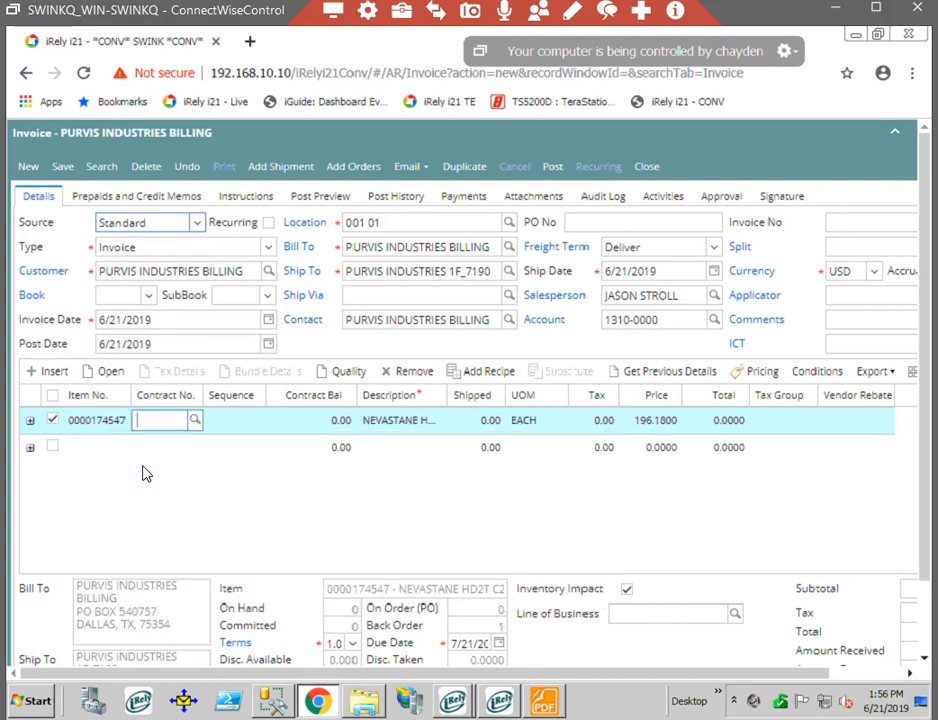
- Set the first line's shipped quantity to 1 and its price to 177.29, keeping the unit EACH
{"action": "key", "text": "Tab"}
{"action": "key", "text": "Tab"}
{"action": "key", "text": "Tab"}
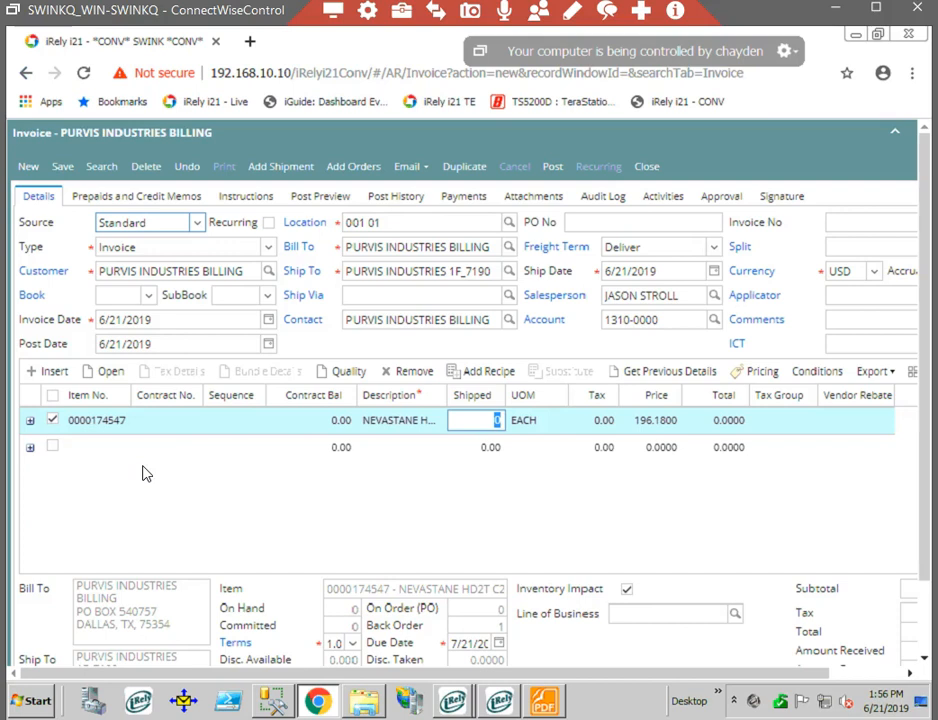
{"action": "type", "text": "1"}
{"action": "key", "text": "Tab"}
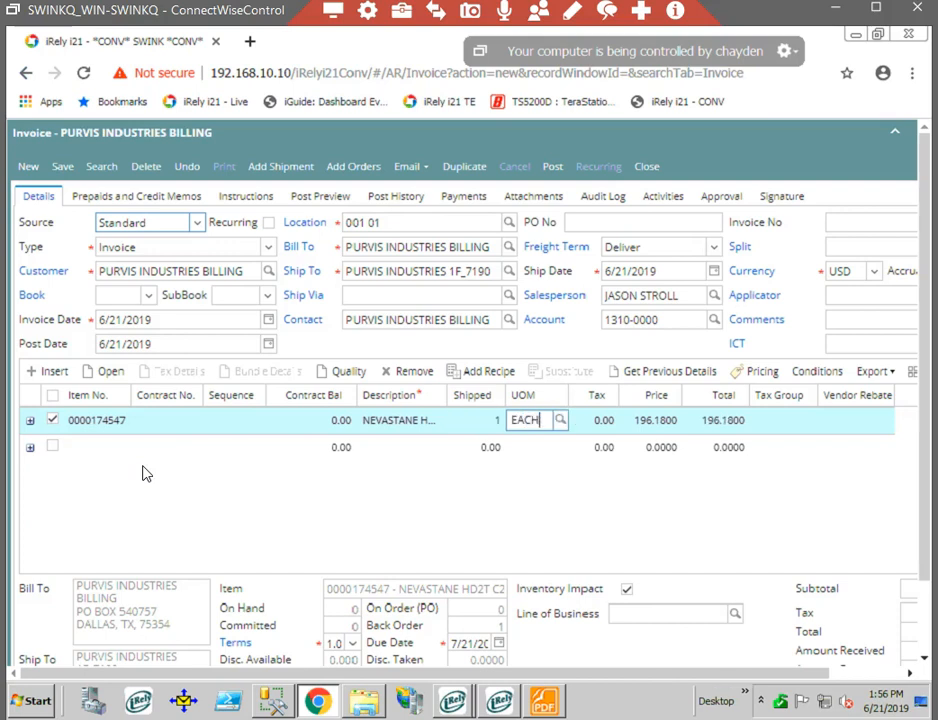
{"action": "key", "text": "Tab"}
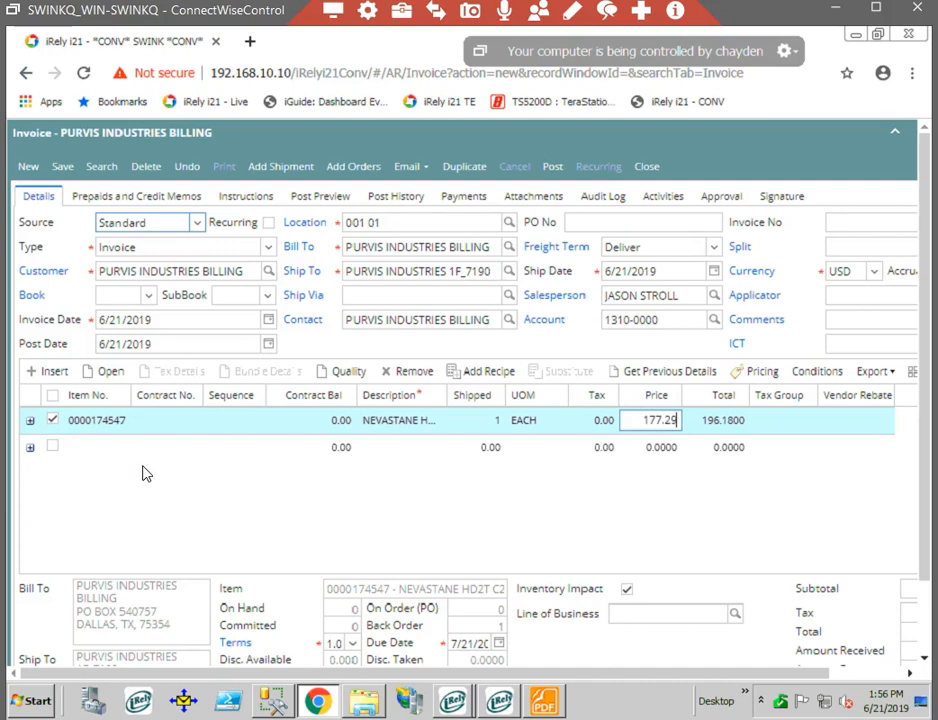
{"action": "type", "text": "177.29"}
{"action": "key", "text": "Tab"}
{"action": "key", "text": "Tab"}
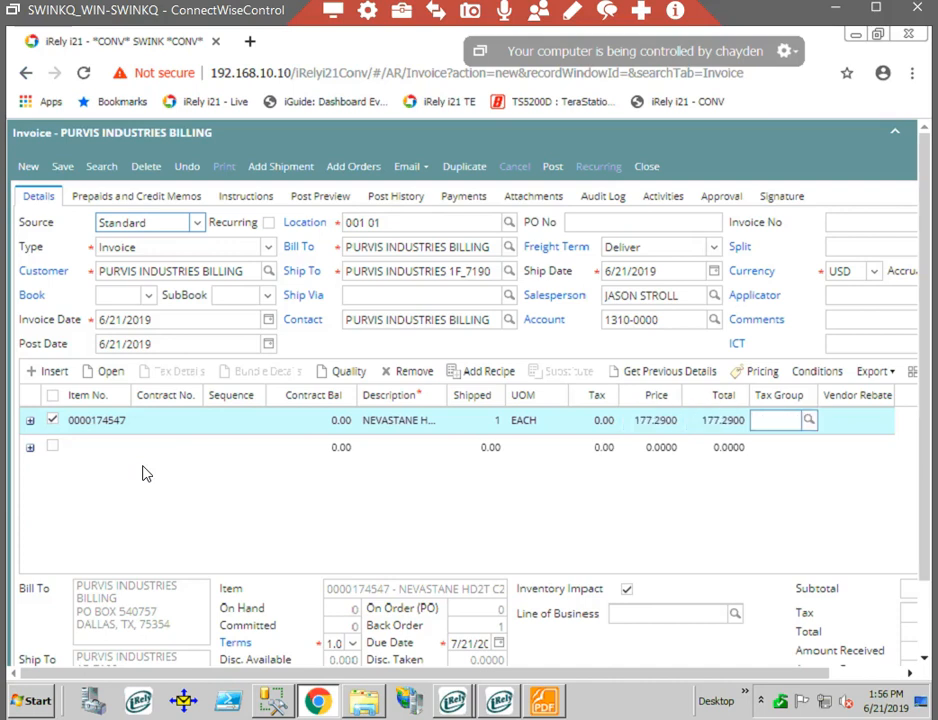
{"action": "key", "text": "Tab"}
{"action": "left_click", "coordinate": [107, 465]}
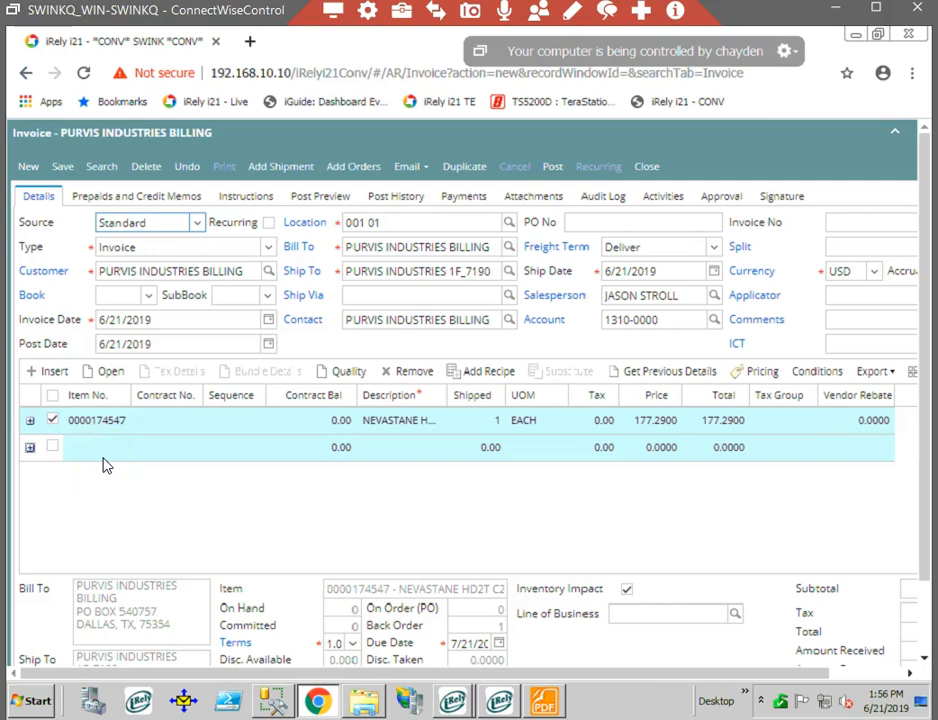
{"action": "left_click", "coordinate": [104, 458]}
{"action": "left_click", "coordinate": [92, 450]}
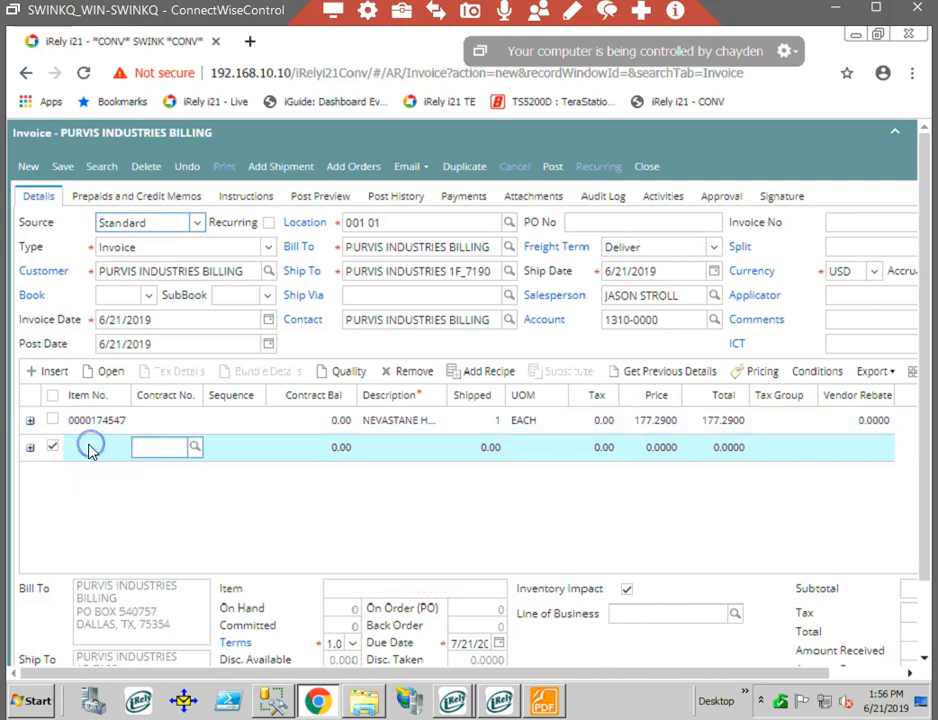
{"action": "left_click", "coordinate": [88, 449]}
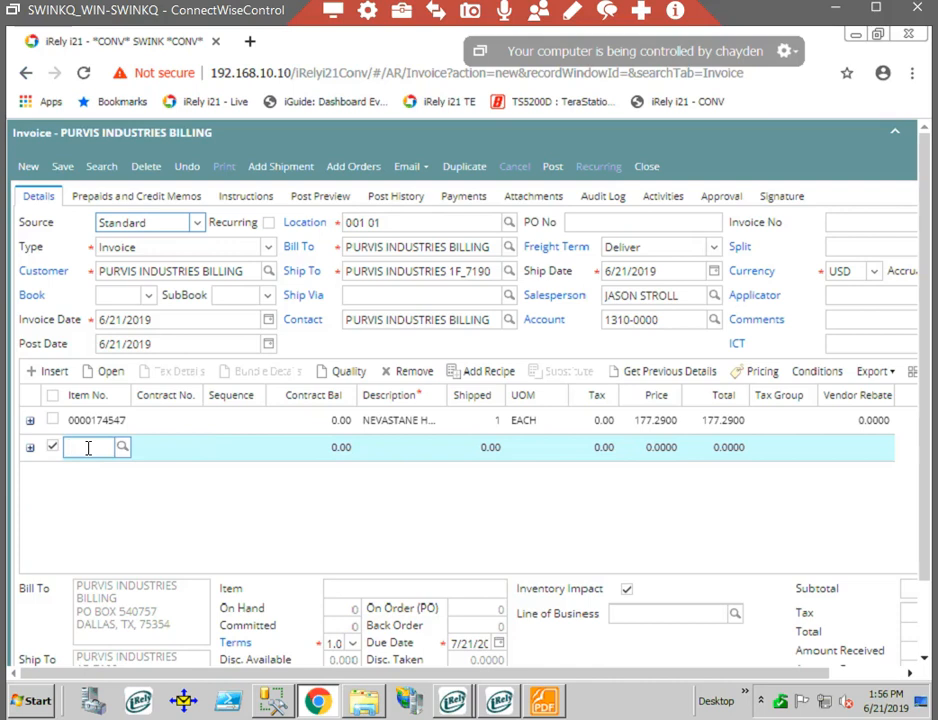
{"action": "type", "text": "185901"}
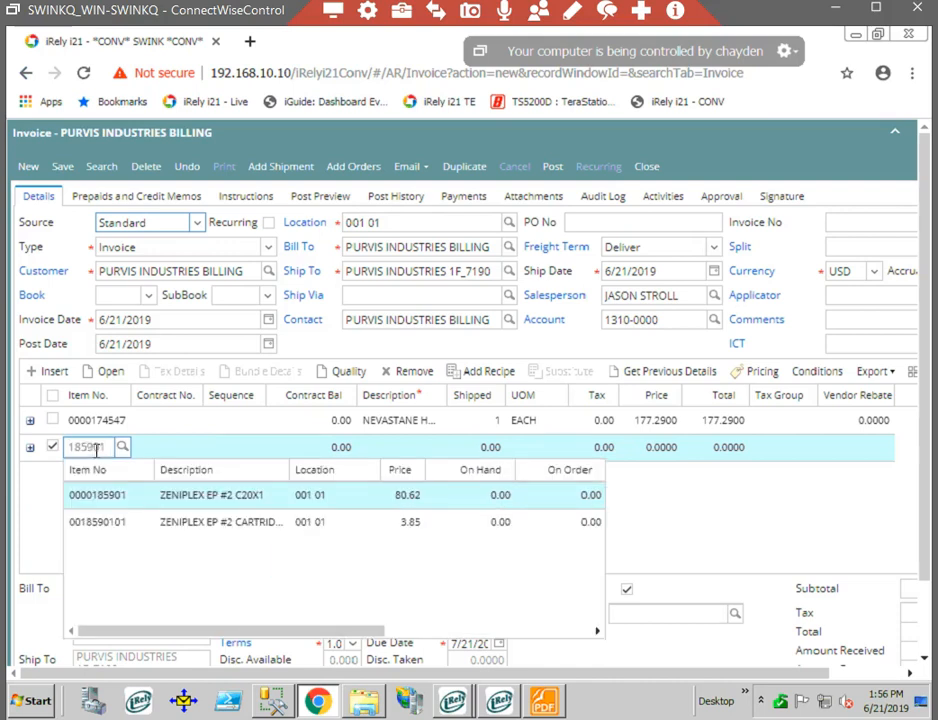
{"action": "left_click", "coordinate": [153, 501]}
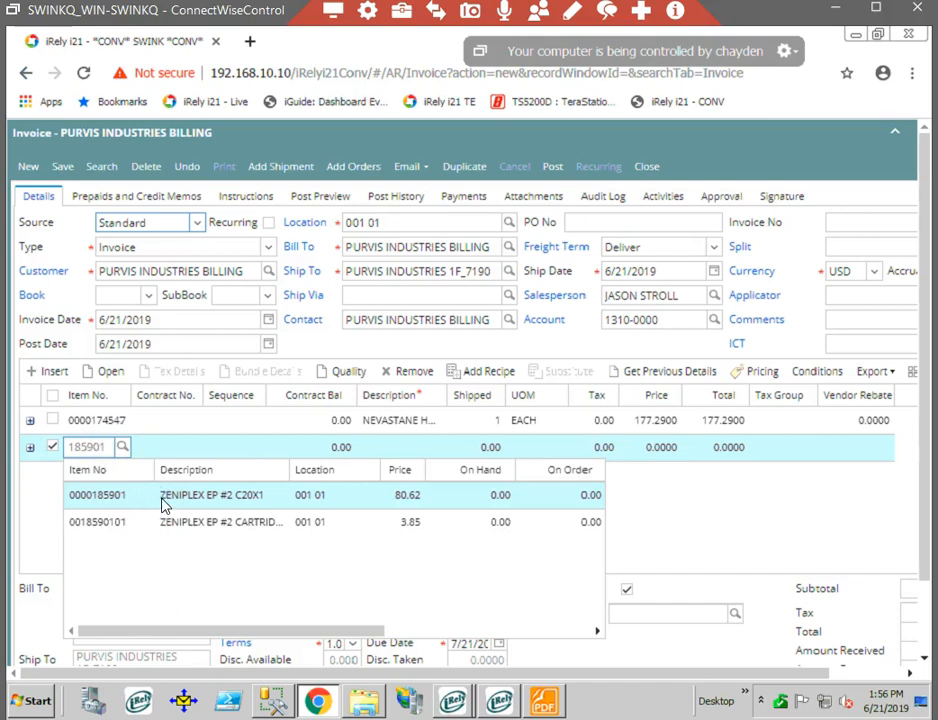
{"action": "left_click", "coordinate": [165, 505]}
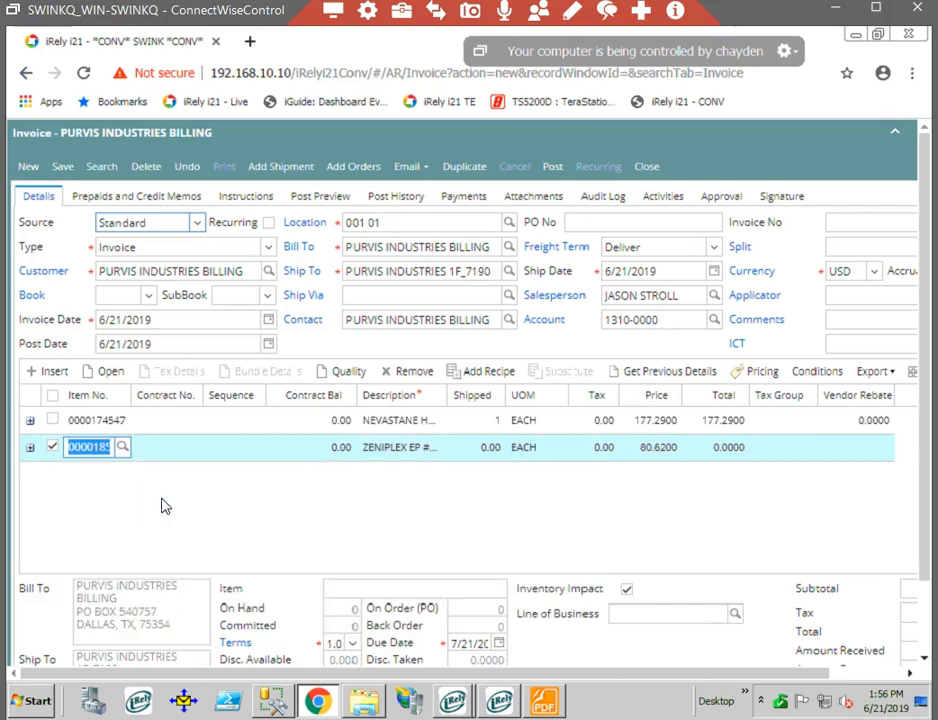
- Set the second line's shipped quantity to 5 and its price to 72.28, keeping the unit EACH
{"action": "key", "text": "Tab"}
{"action": "key", "text": "Tab"}
{"action": "key", "text": "Tab"}
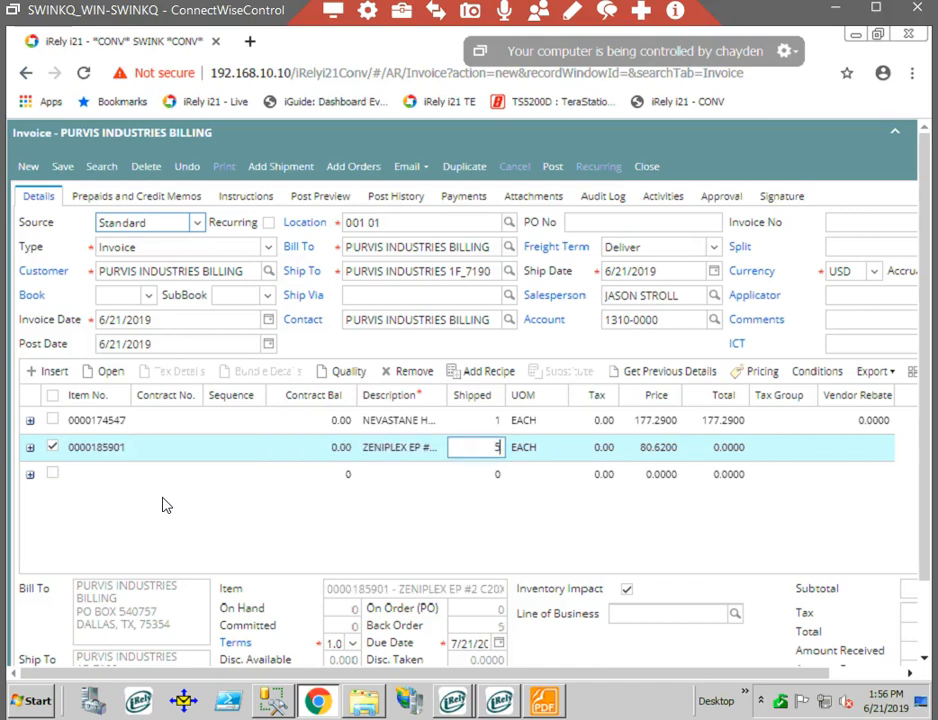
{"action": "type", "text": "5"}
{"action": "key", "text": "Tab"}
{"action": "key", "text": "Tab"}
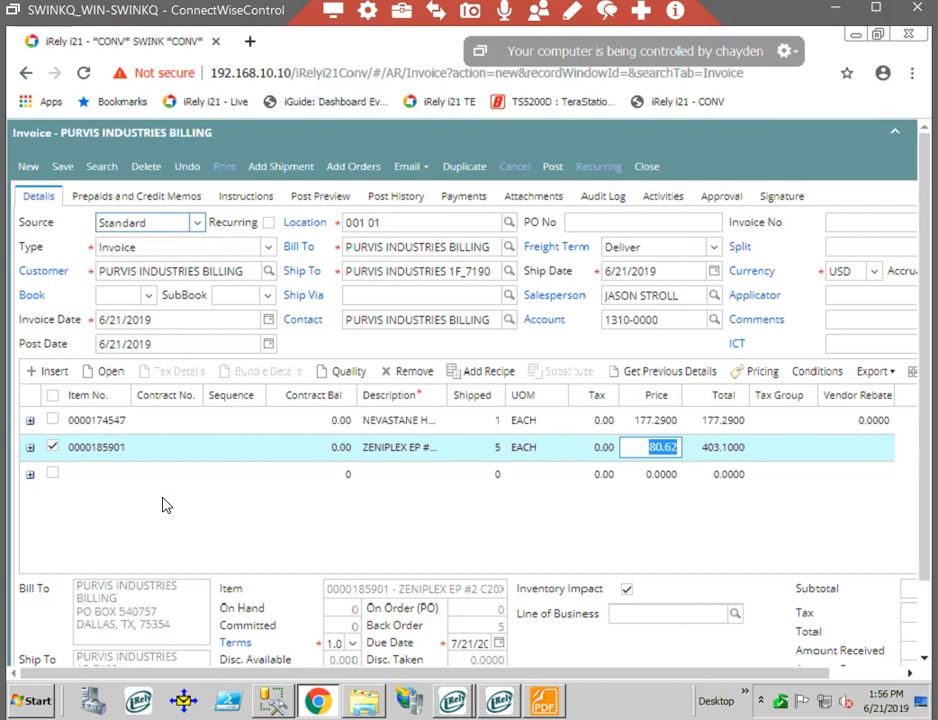
{"action": "type", "text": "72.28"}
{"action": "key", "text": "Tab"}
{"action": "left_click", "coordinate": [791, 537]}
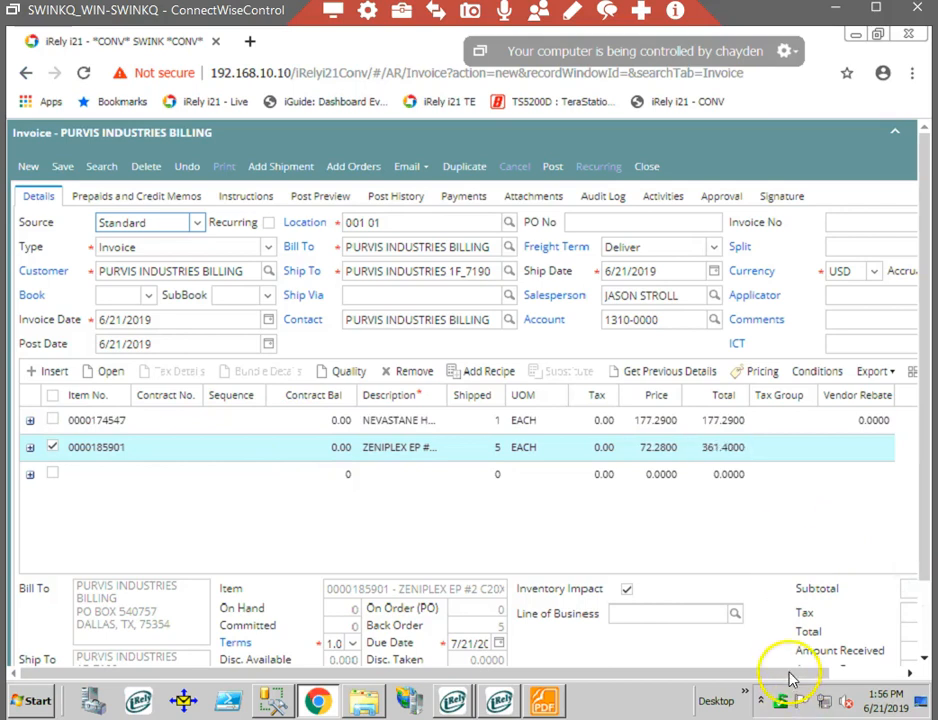
- Check the invoice's subtotal, tax and total amounts
{"action": "left_click_drag", "start_coordinate": [816, 670], "coordinate": [876, 672]}
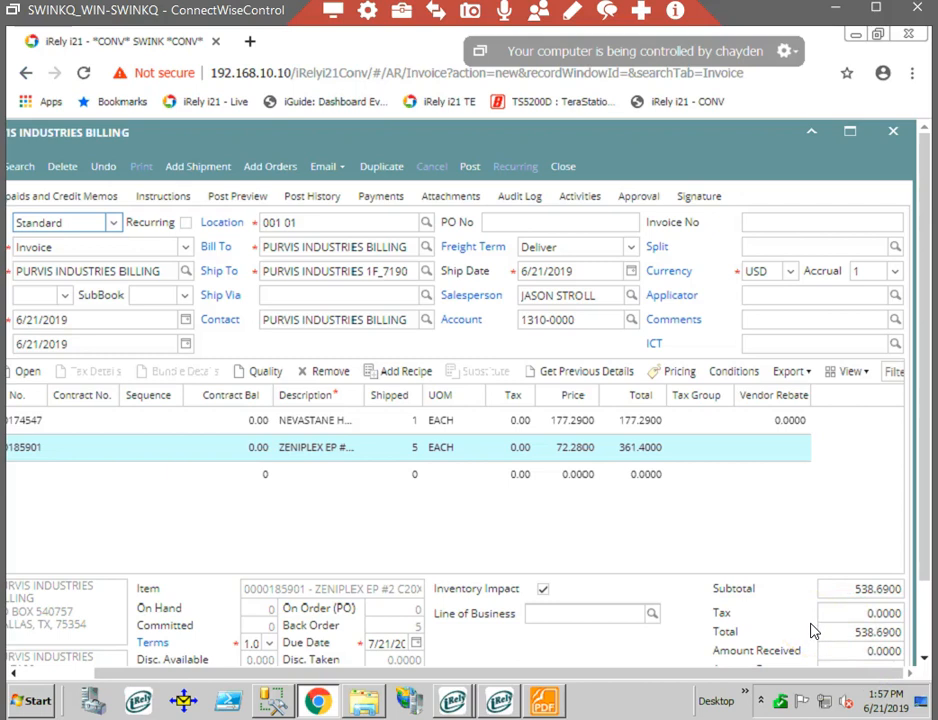
{"action": "left_click_drag", "start_coordinate": [810, 672], "coordinate": [607, 679]}
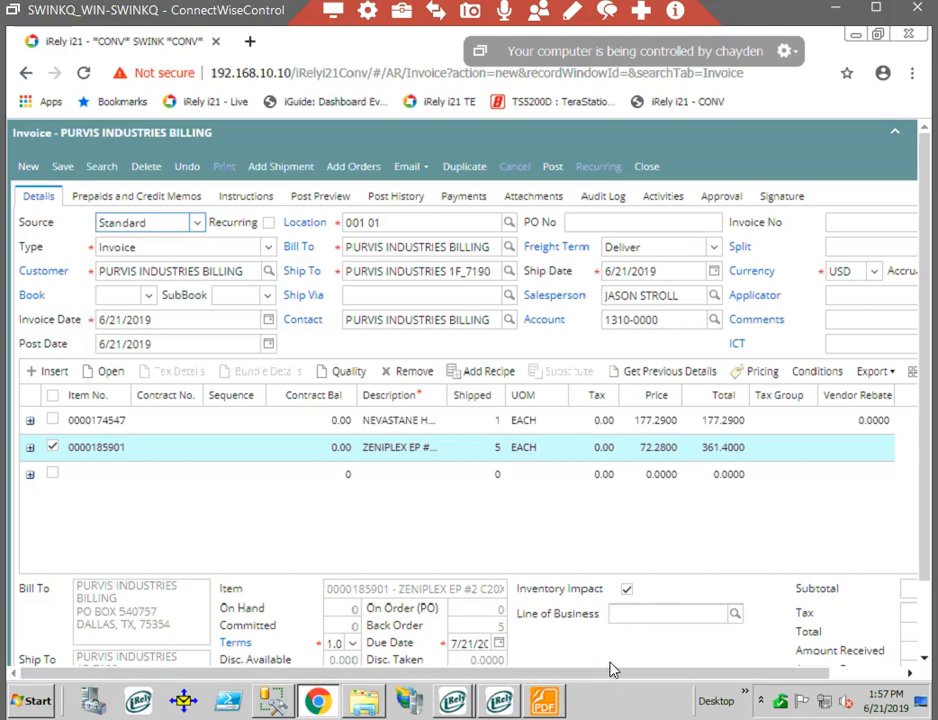
{"action": "left_click", "coordinate": [674, 536]}
{"action": "left_click", "coordinate": [775, 473]}
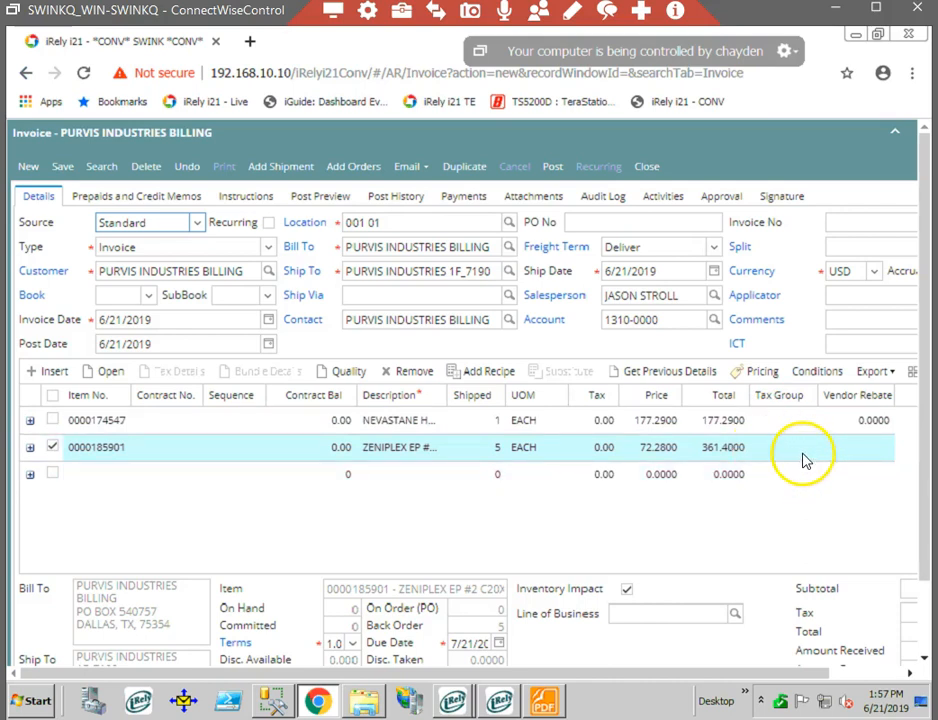
- Check the freight term, inspect the Ship To location's record and its assigned tax group, and return to the invoice
{"action": "left_click", "coordinate": [604, 246]}
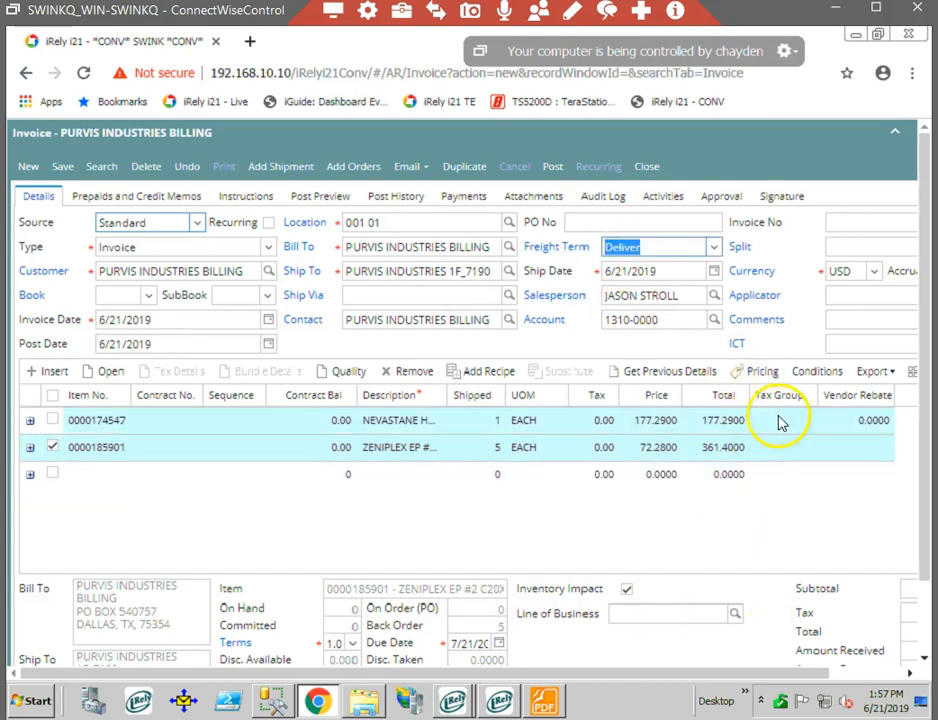
{"action": "left_click", "coordinate": [305, 278]}
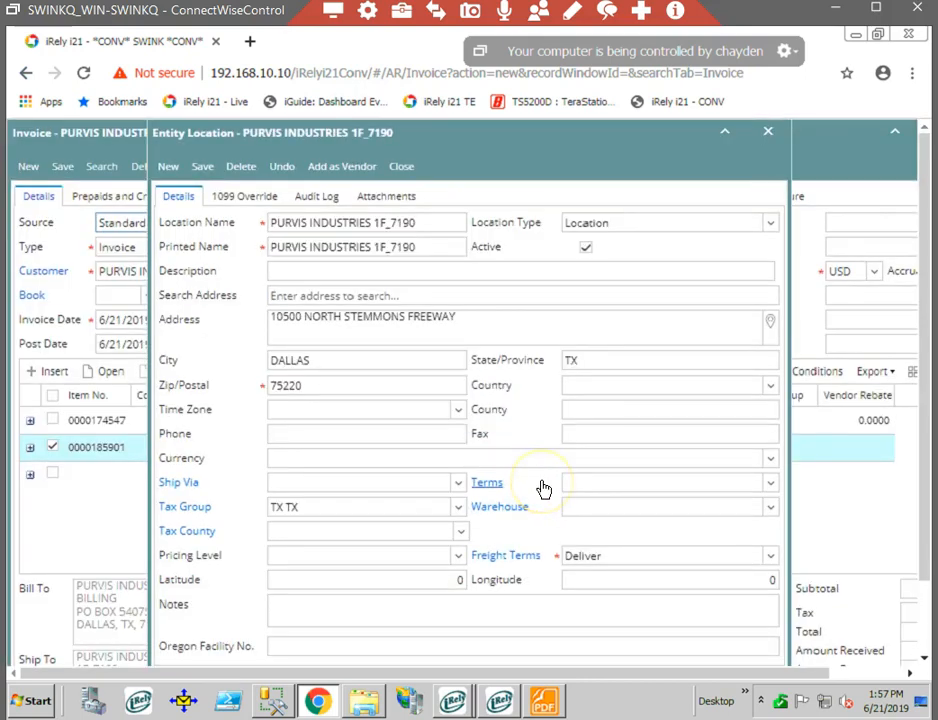
{"action": "left_click_drag", "start_coordinate": [300, 508], "coordinate": [210, 507]}
{"action": "left_click", "coordinate": [206, 510]}
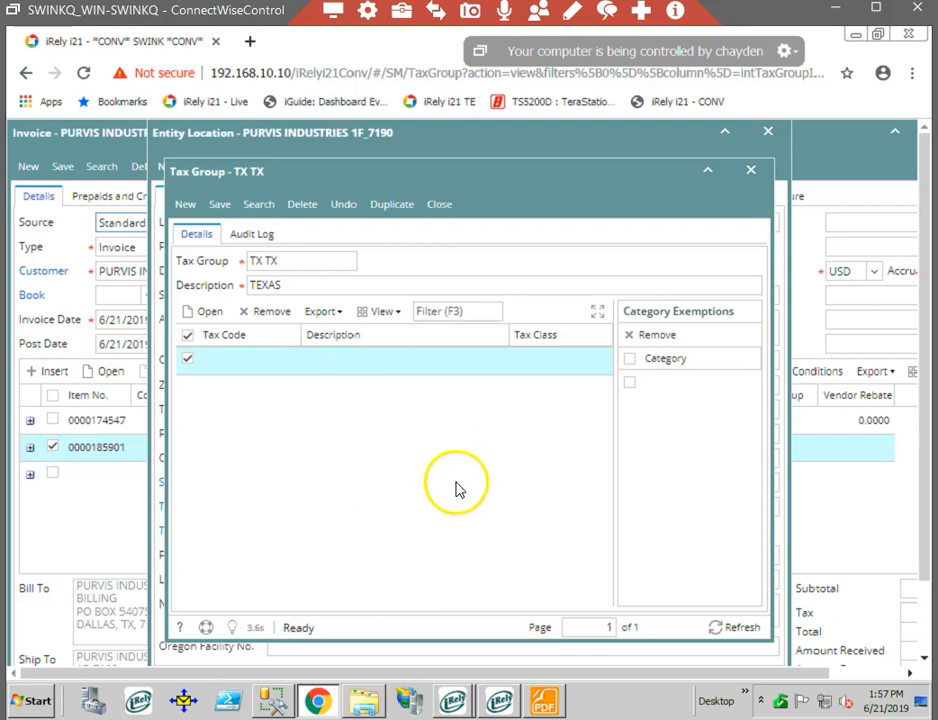
{"action": "left_click", "coordinate": [440, 204]}
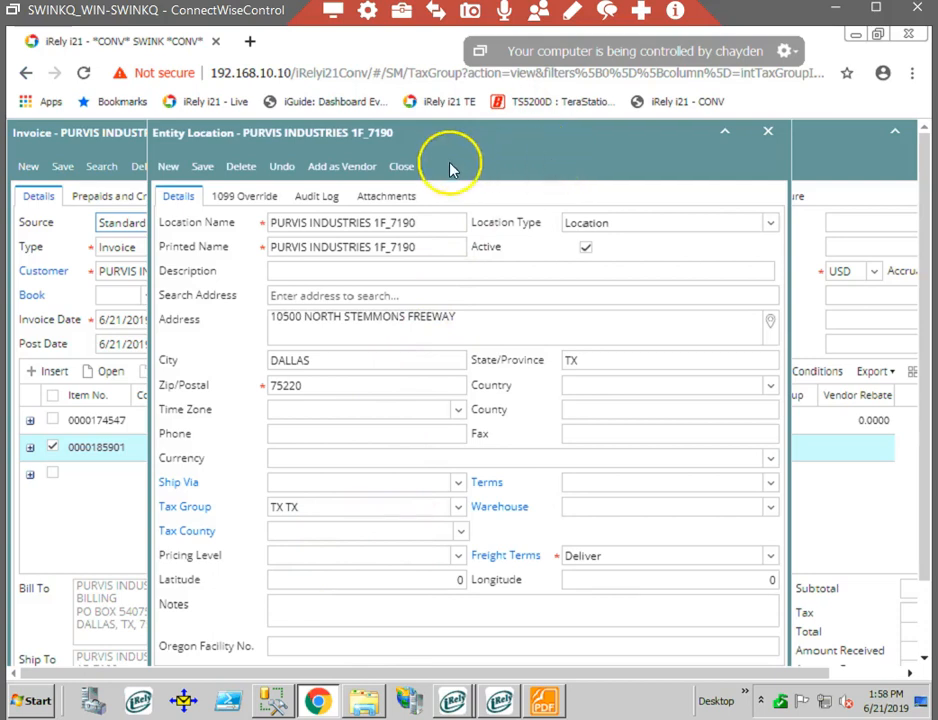
{"action": "left_click", "coordinate": [404, 175]}
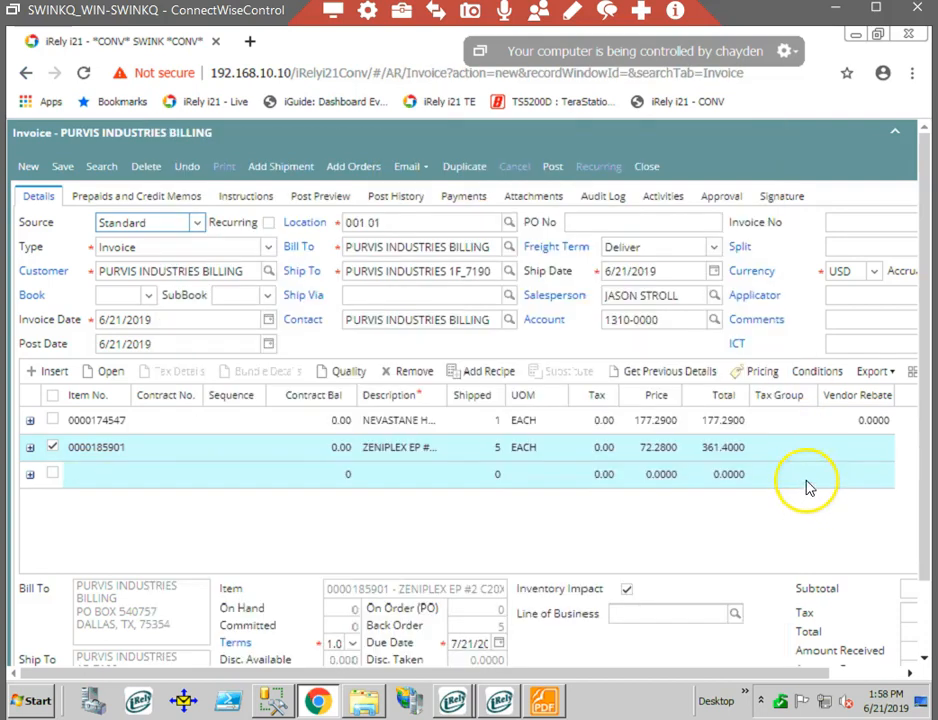
{"action": "left_click", "coordinate": [779, 423]}
{"action": "left_click", "coordinate": [771, 420]}
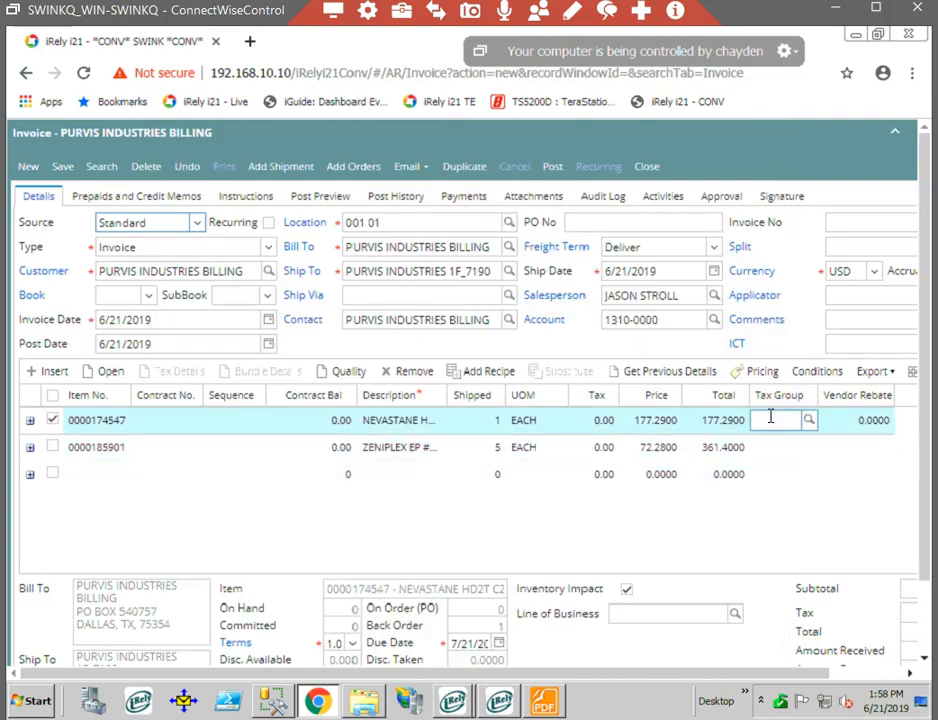
{"action": "type", "text": "tx"}
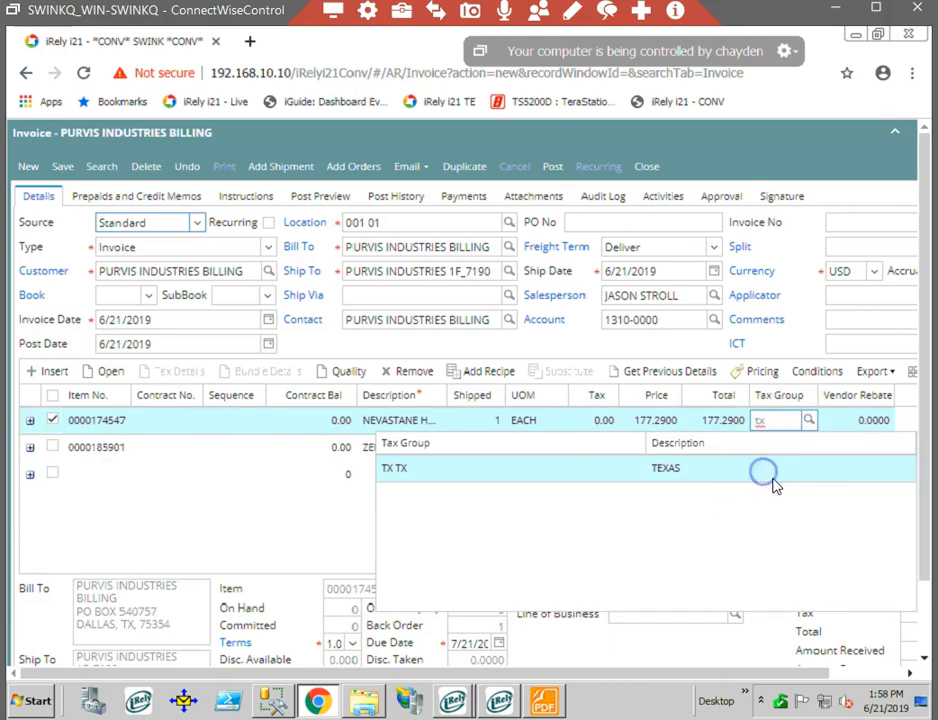
{"action": "left_click", "coordinate": [785, 488]}
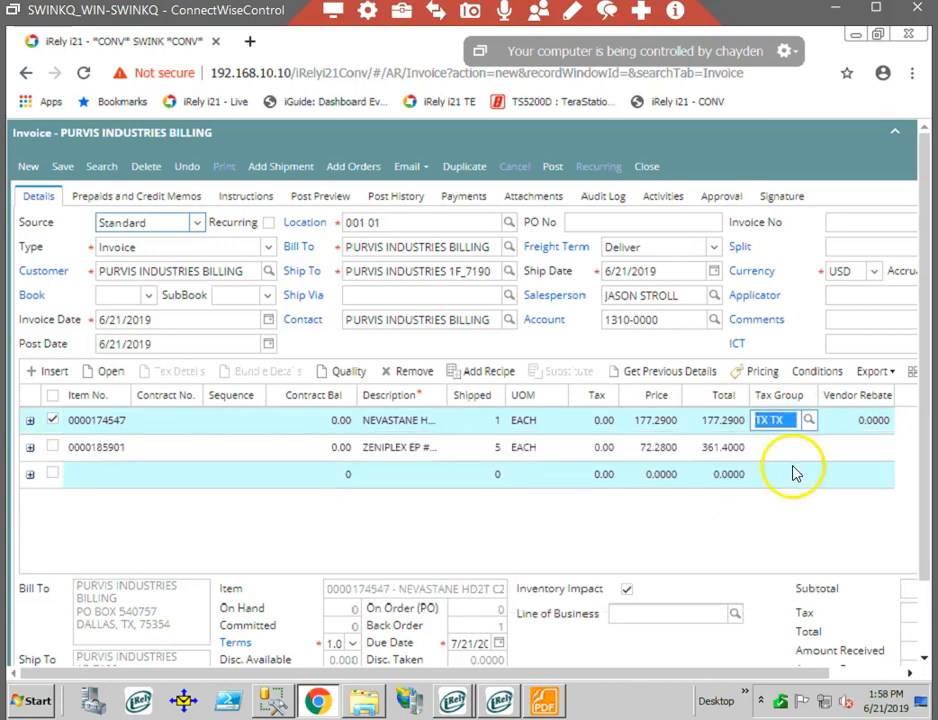
{"action": "left_click", "coordinate": [797, 456]}
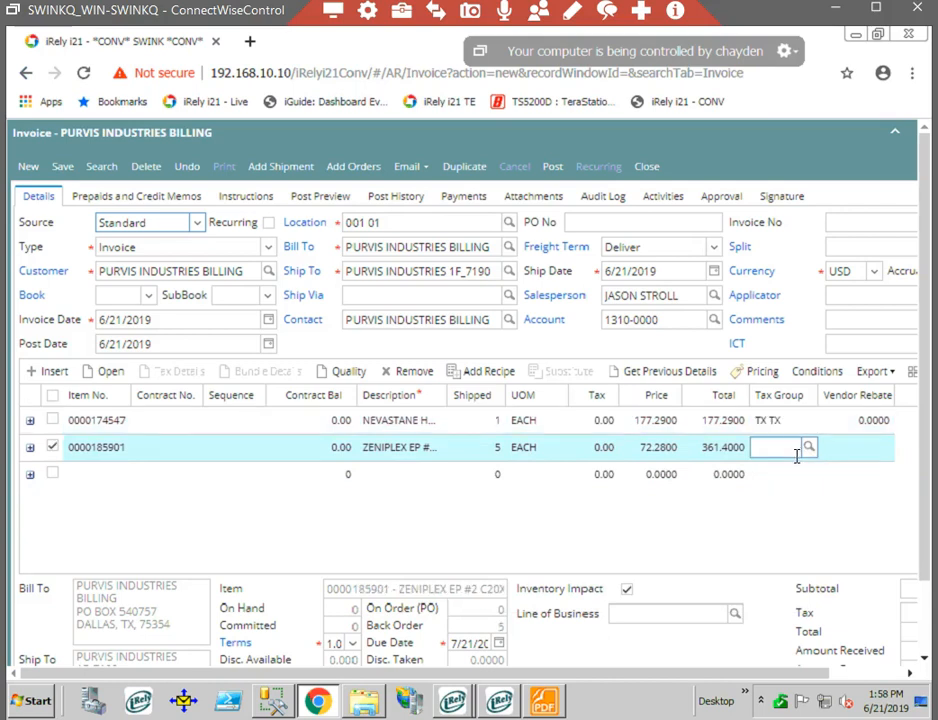
{"action": "type", "text": "tx"}
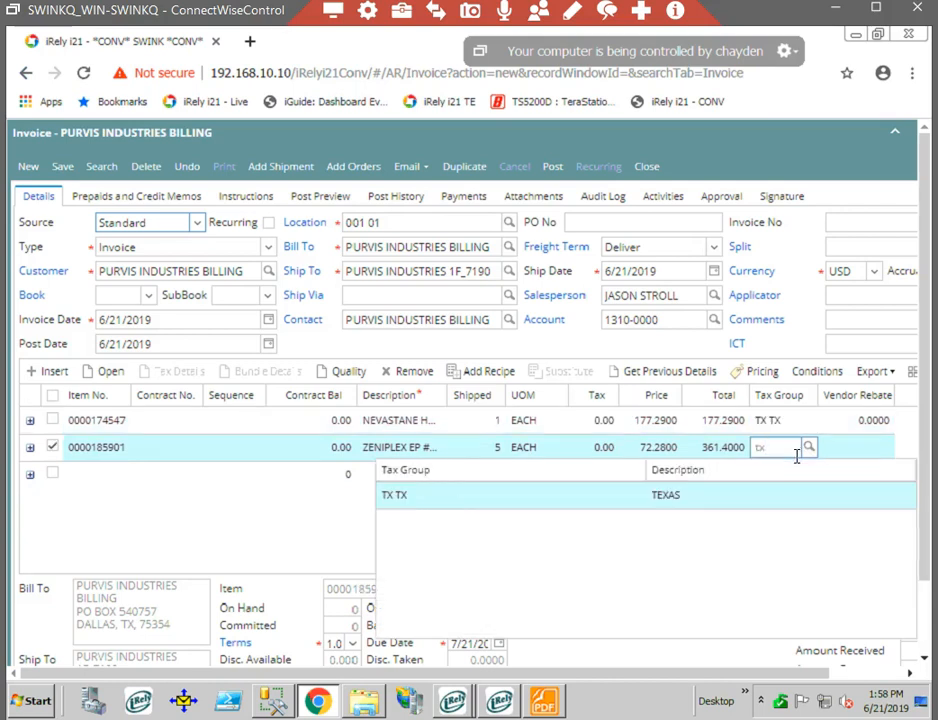
{"action": "left_click", "coordinate": [725, 497]}
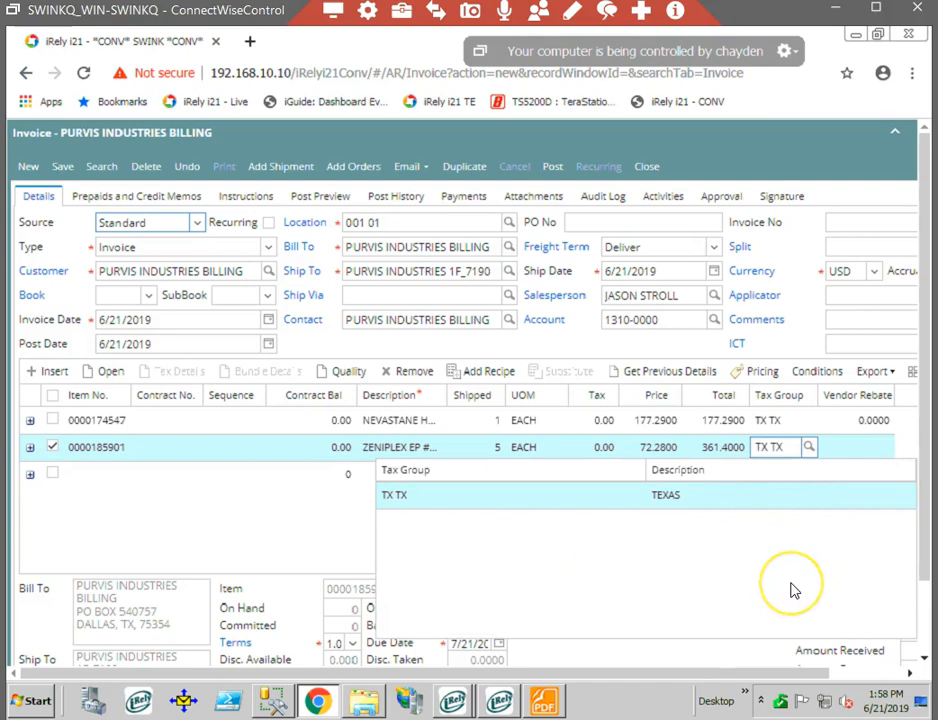
{"action": "left_click", "coordinate": [734, 540]}
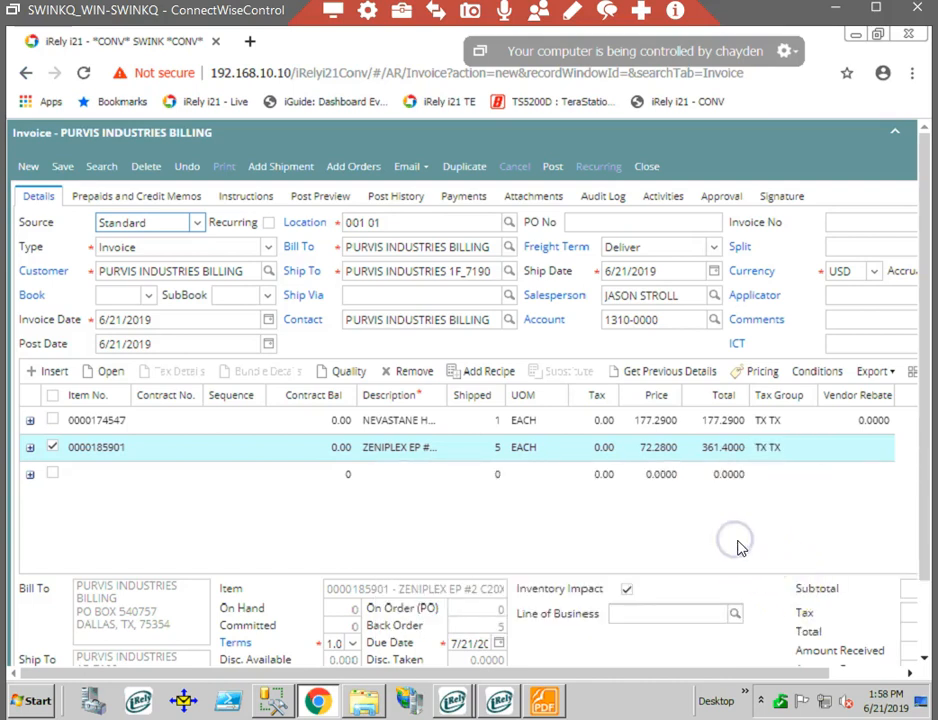
- Save the invoice and highlight its assigned invoice number
{"action": "left_click_drag", "start_coordinate": [818, 674], "coordinate": [549, 634]}
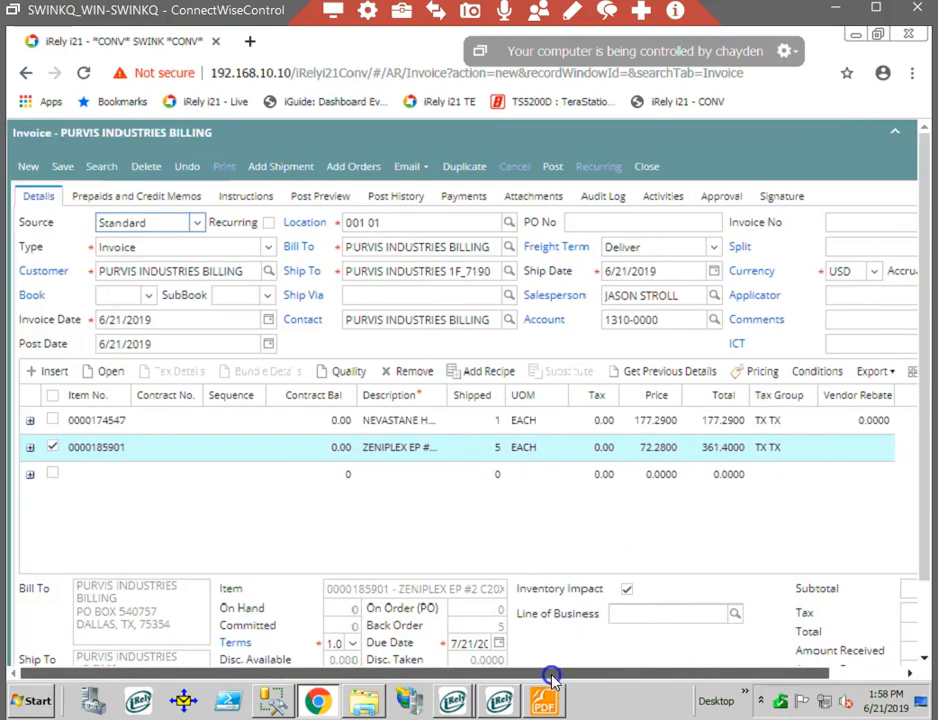
{"action": "left_click", "coordinate": [60, 170]}
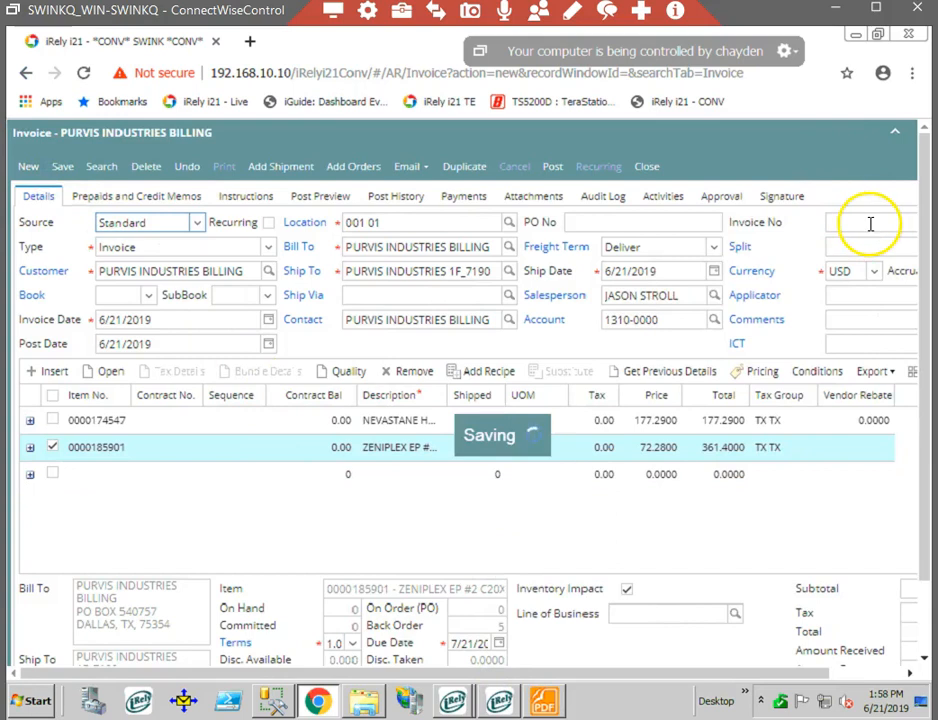
{"action": "left_click_drag", "start_coordinate": [874, 226], "coordinate": [810, 225]}
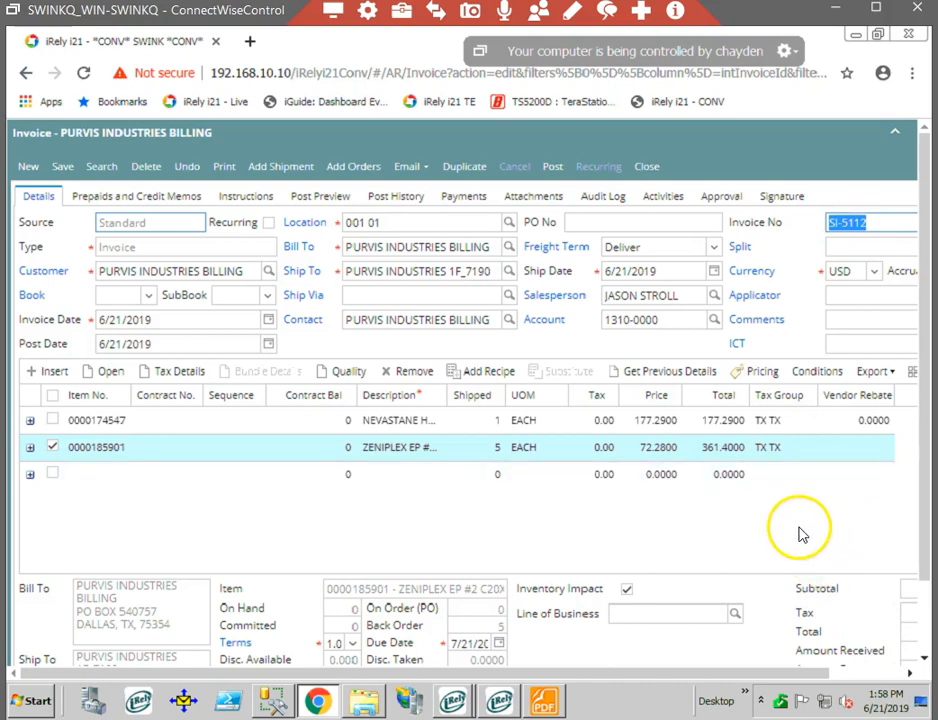
{"action": "right_click", "coordinate": [863, 221]}
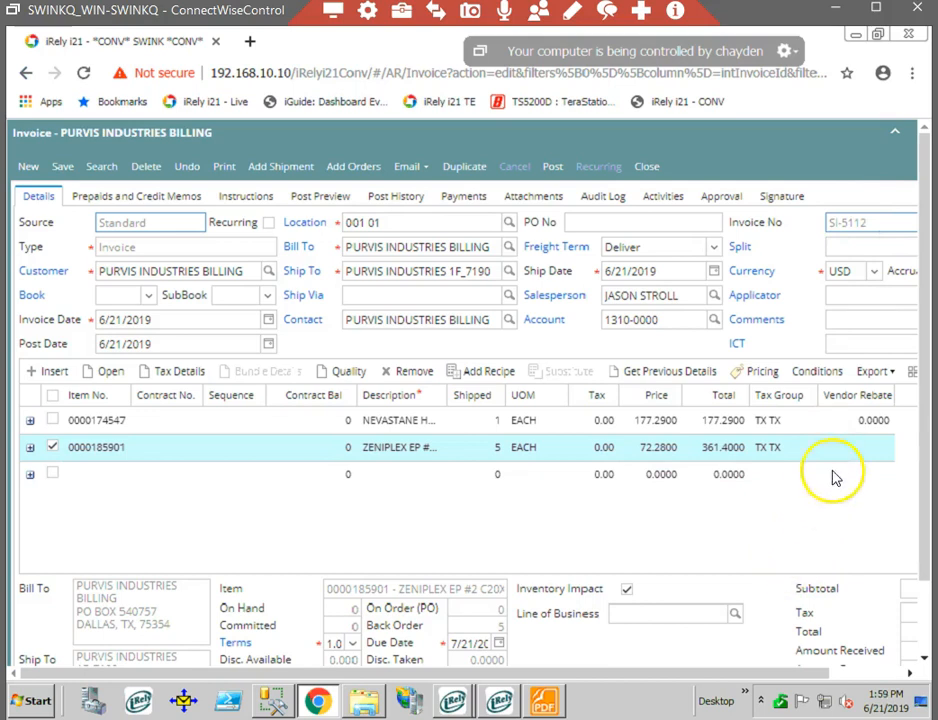
{"action": "left_click", "coordinate": [862, 222]}
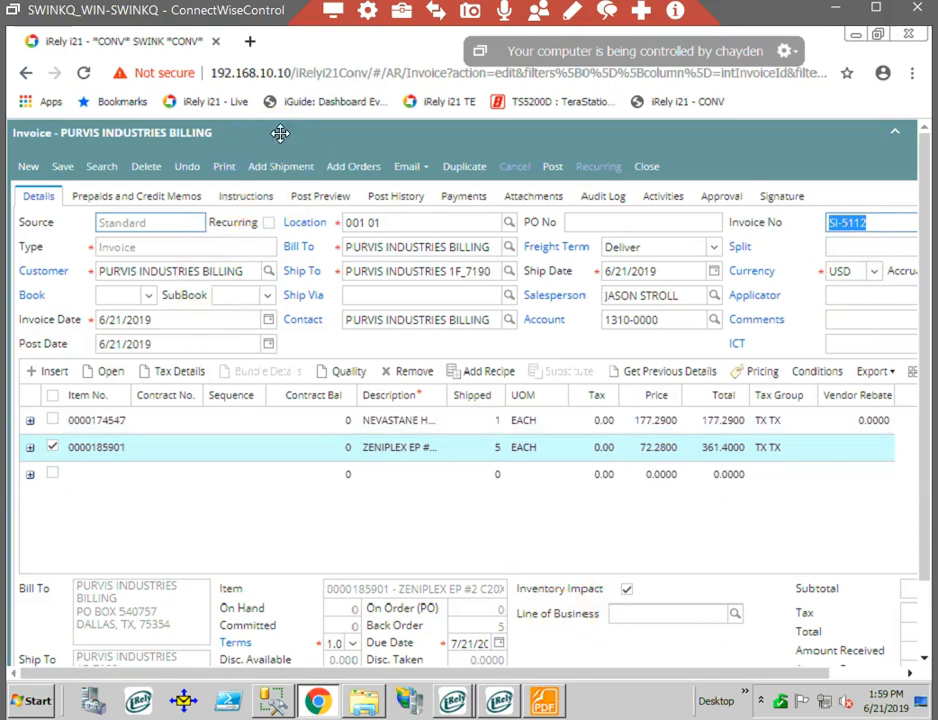
- Enter "UPS Collect" and the UPS account number as the invoice's header comment, save, and return to the invoice details
{"action": "left_click", "coordinate": [240, 198]}
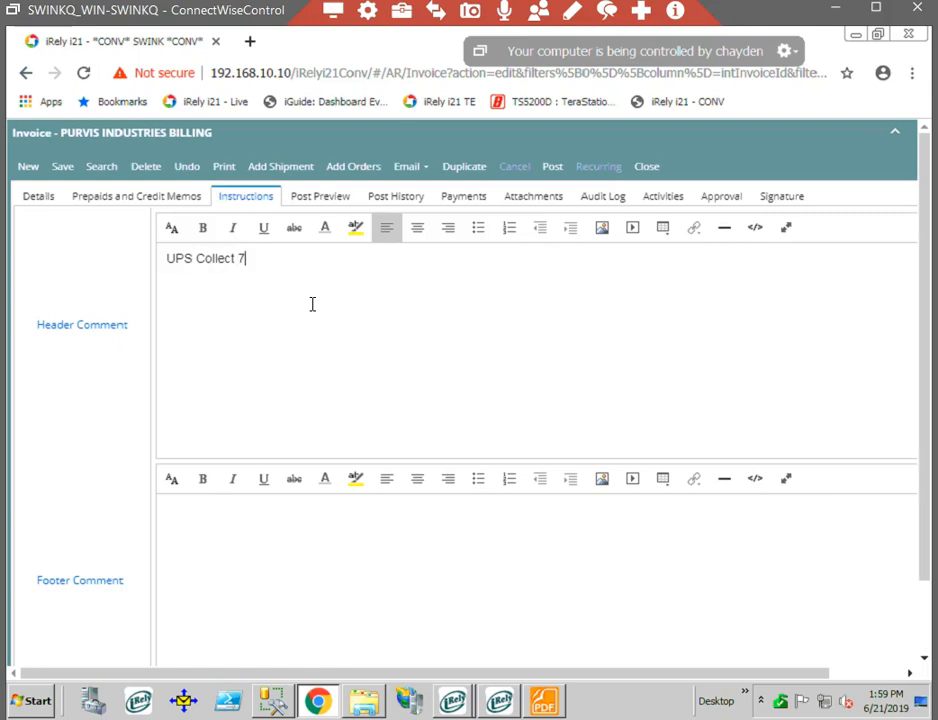
{"action": "left_click", "coordinate": [62, 168]}
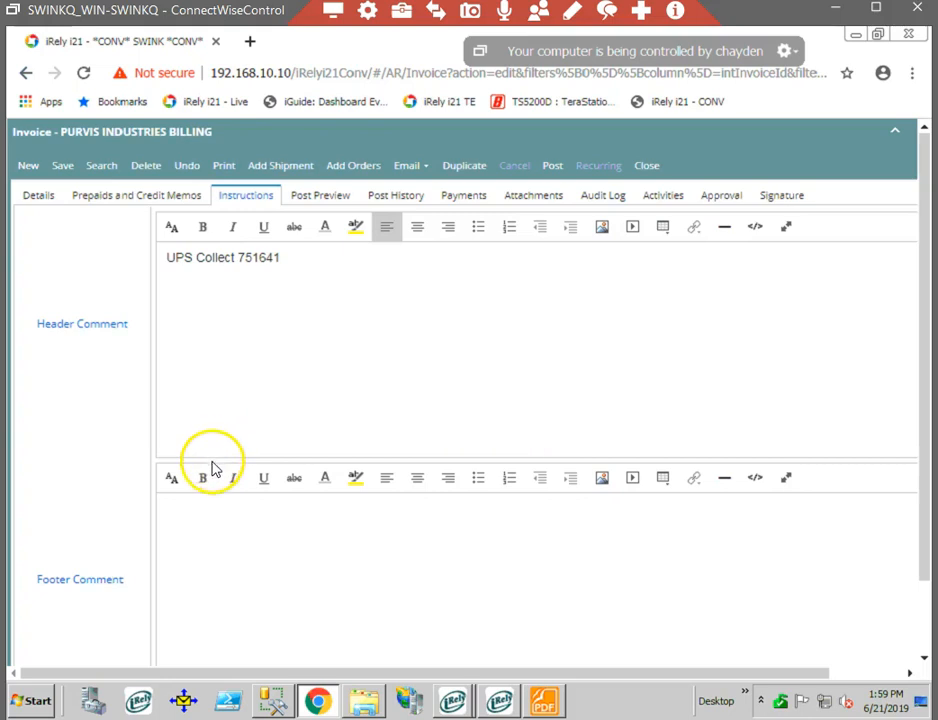
{"action": "left_click", "coordinate": [39, 195]}
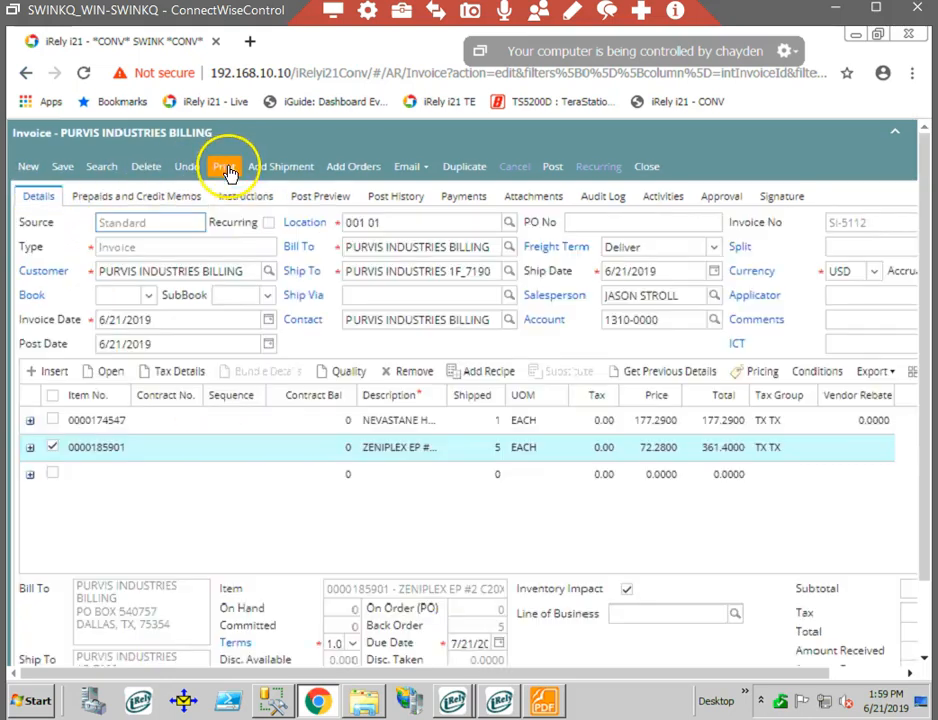
- Generate the printable invoice report and review its comment, item lines and total due
{"action": "left_click", "coordinate": [226, 168]}
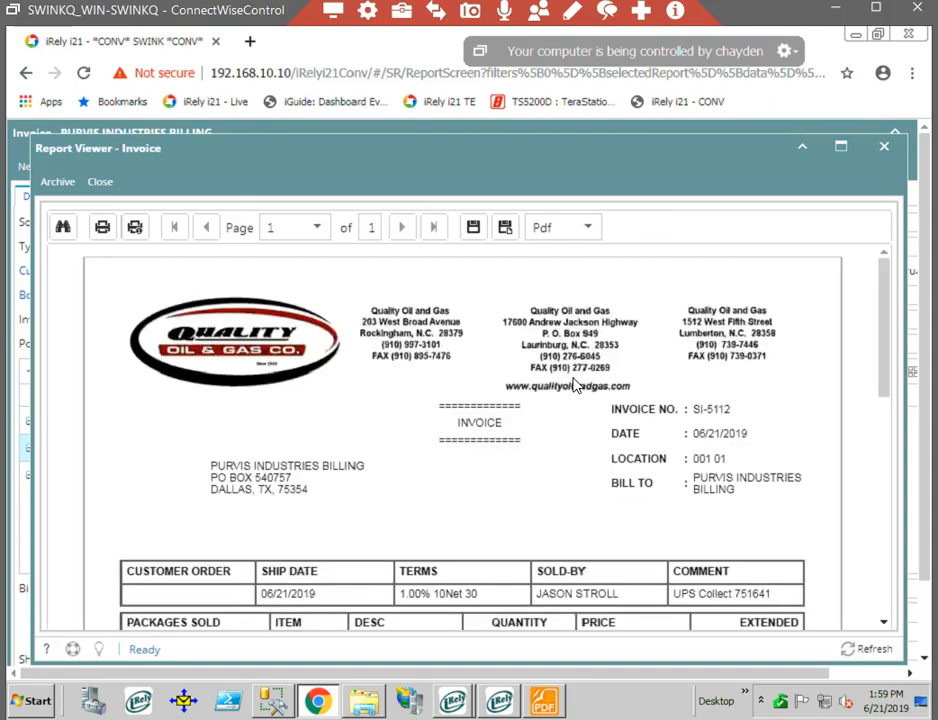
{"action": "scroll", "coordinate": [575, 385], "scroll_direction": "down", "scroll_amount": 3}
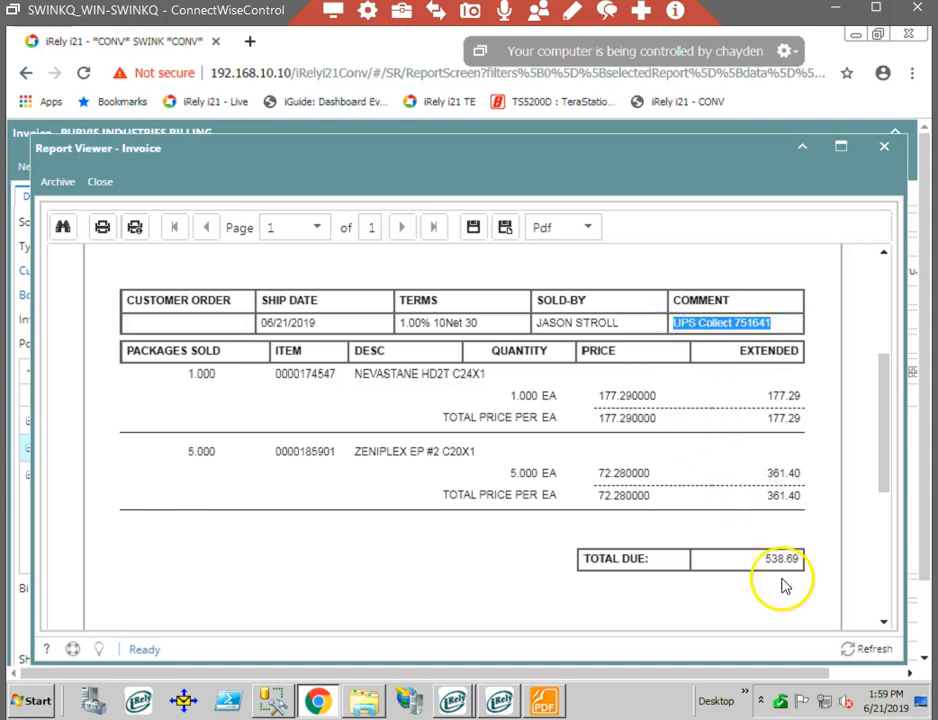
{"action": "scroll", "coordinate": [737, 550], "scroll_direction": "up", "scroll_amount": 3}
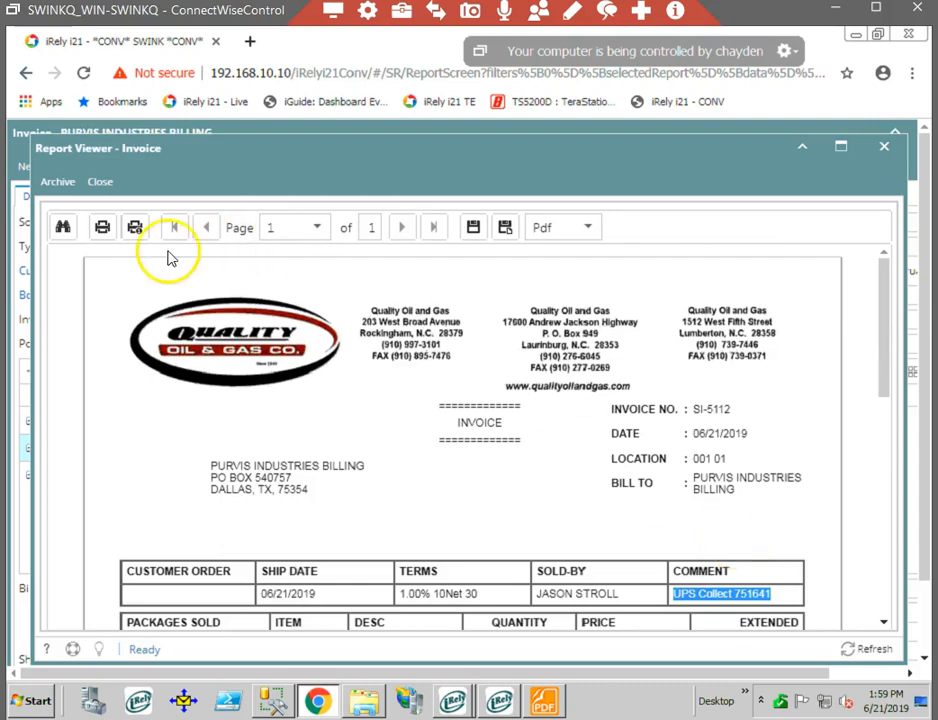
{"action": "left_click", "coordinate": [103, 229]}
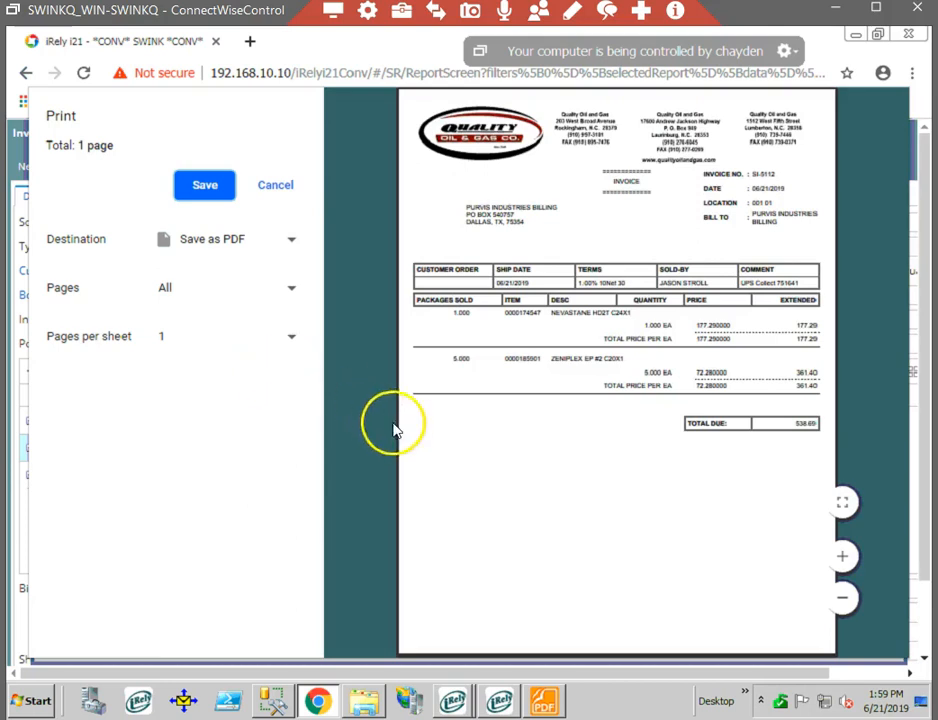
{"action": "left_click", "coordinate": [287, 245]}
{"action": "left_click", "coordinate": [230, 442]}
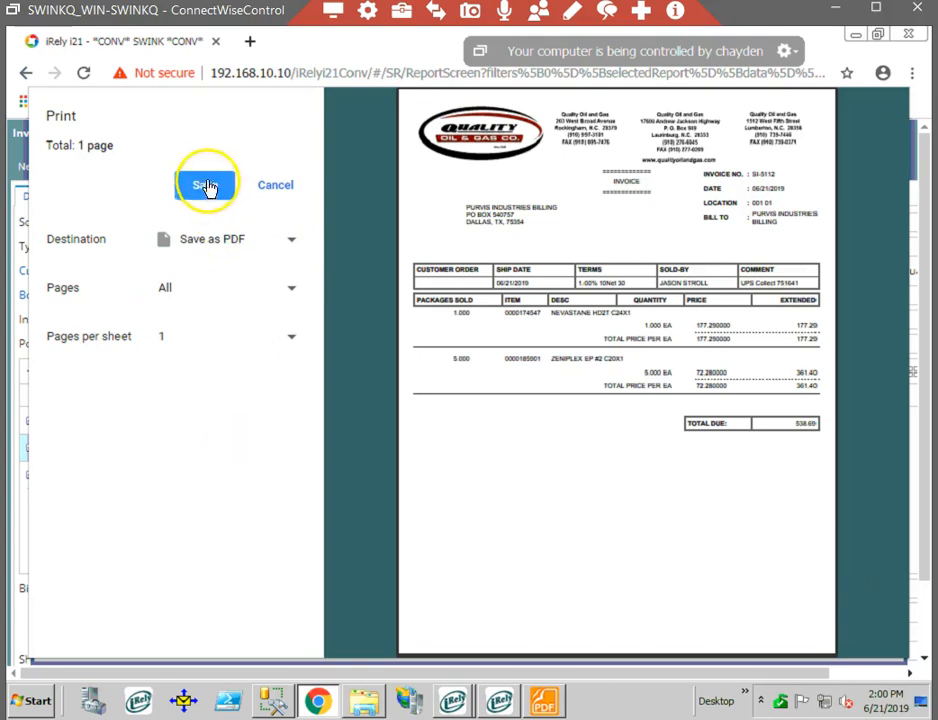
{"action": "left_click", "coordinate": [273, 184]}
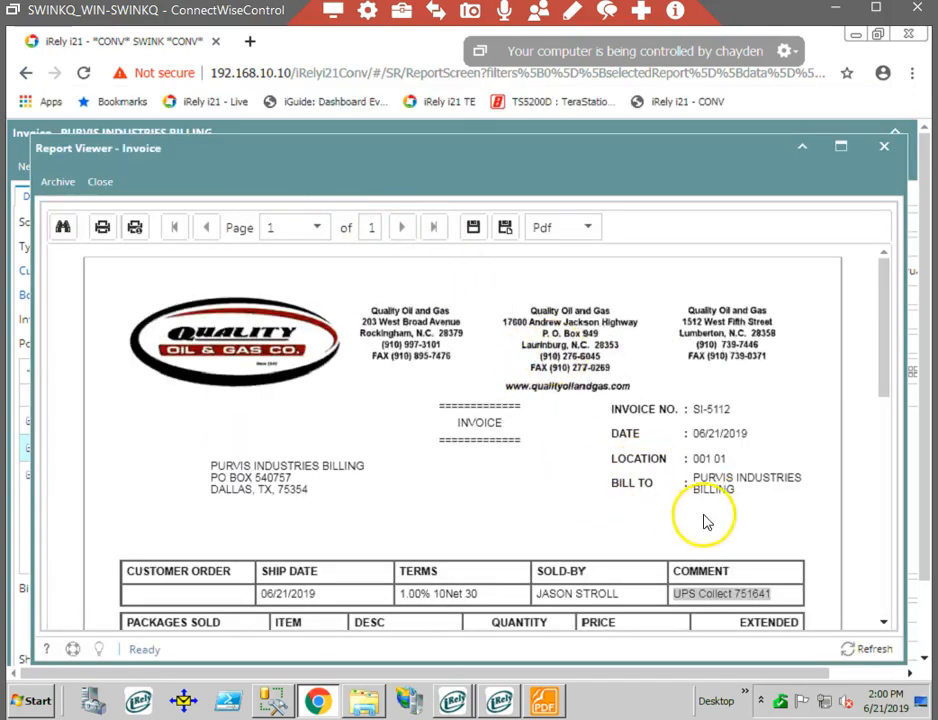
- Export the invoice report to disk as a PDF and open the downloaded file to review it
{"action": "left_click", "coordinate": [472, 236]}
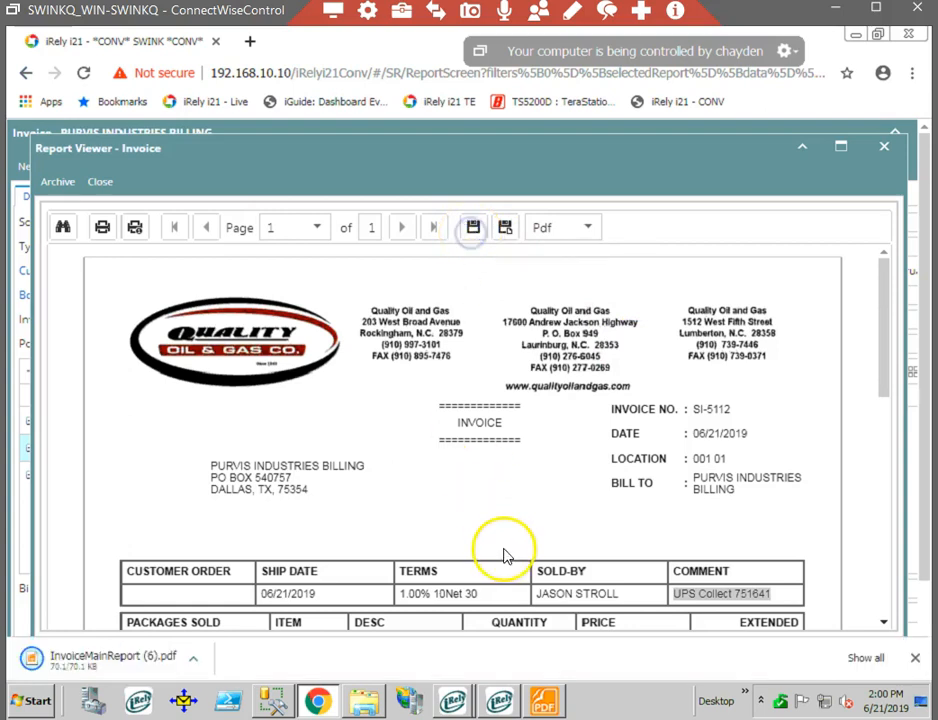
{"action": "left_click", "coordinate": [140, 660]}
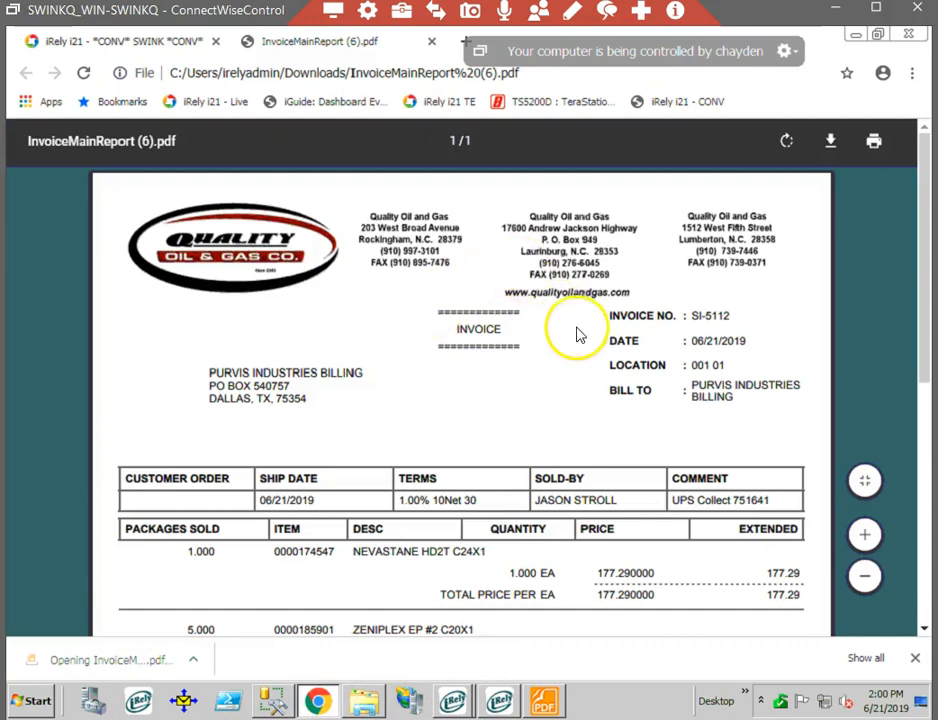
{"action": "scroll", "coordinate": [590, 340], "scroll_direction": "down", "scroll_amount": 10}
{"action": "scroll", "coordinate": [600, 355], "scroll_direction": "up", "scroll_amount": 10}
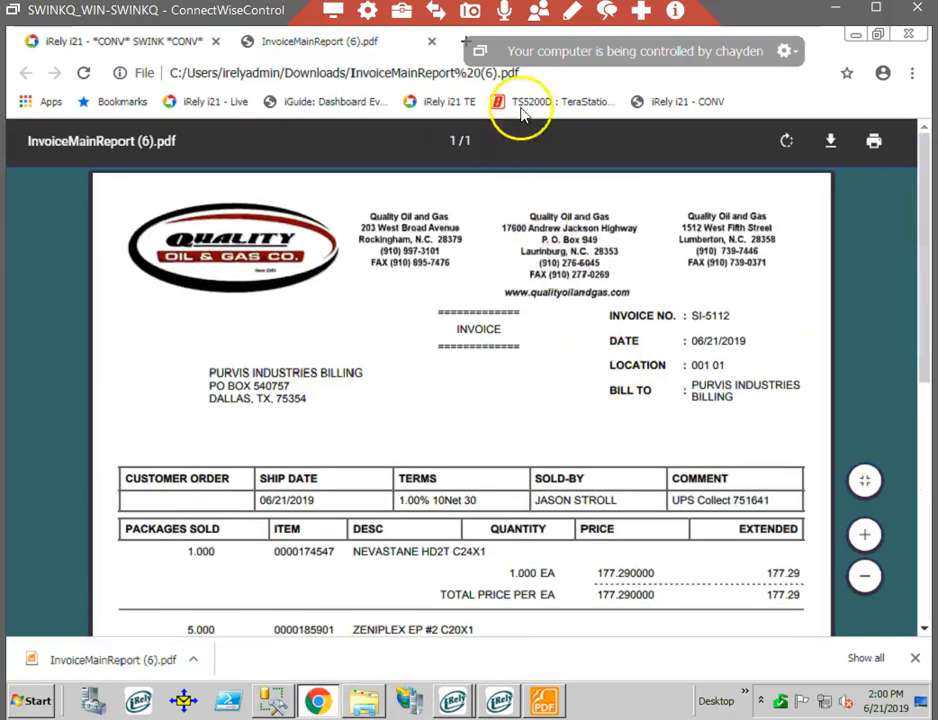
- Close the exported PDF and the report viewer to return to the invoice
{"action": "left_click_drag", "start_coordinate": [641, 52], "coordinate": [697, 46]}
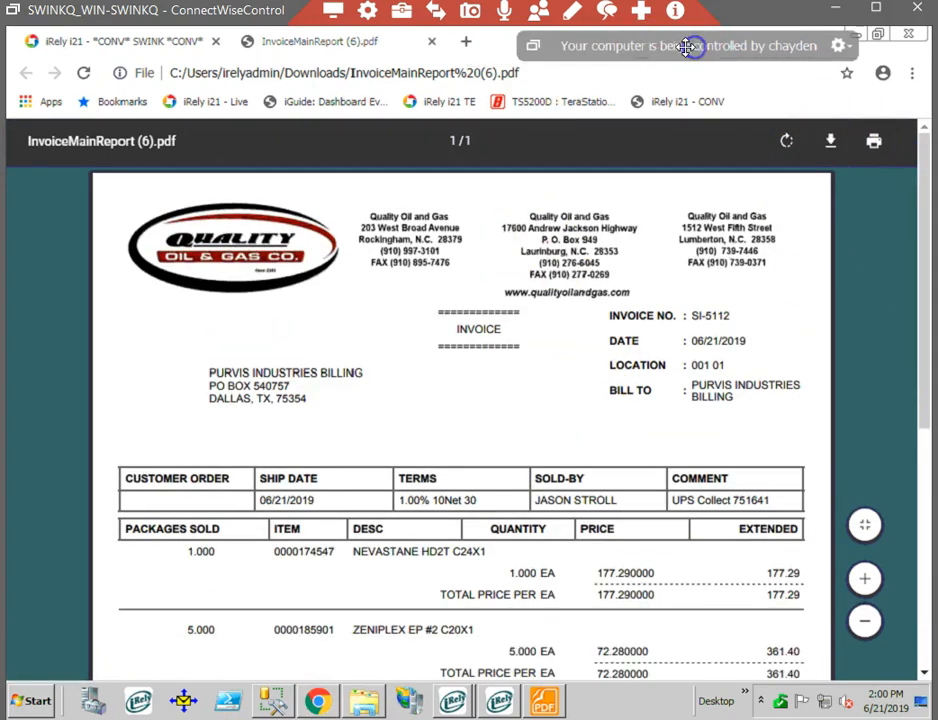
{"action": "left_click", "coordinate": [432, 45]}
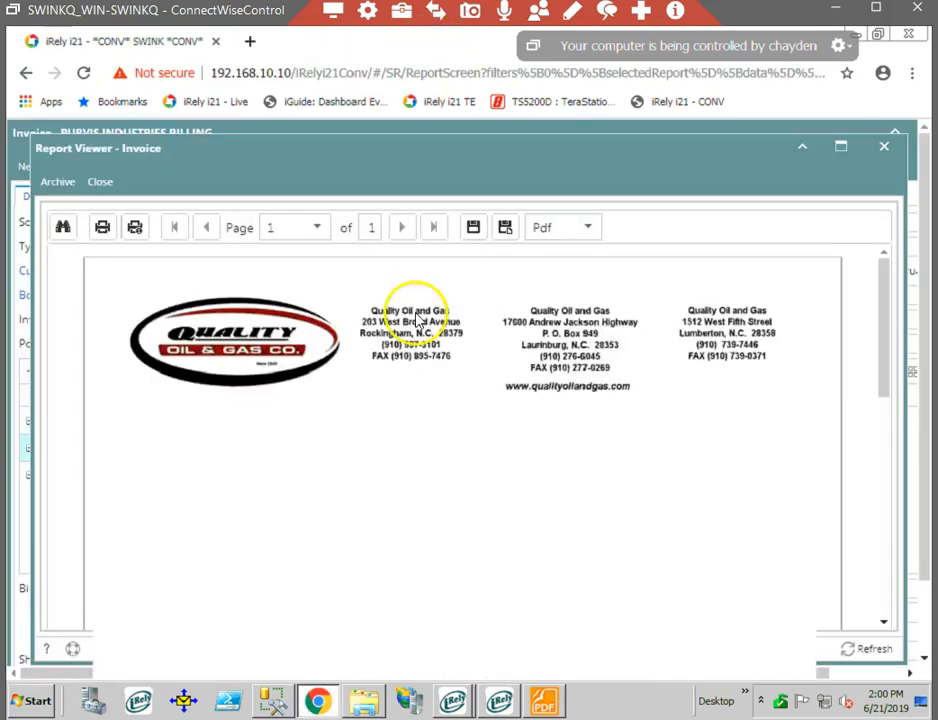
{"action": "left_click", "coordinate": [112, 185]}
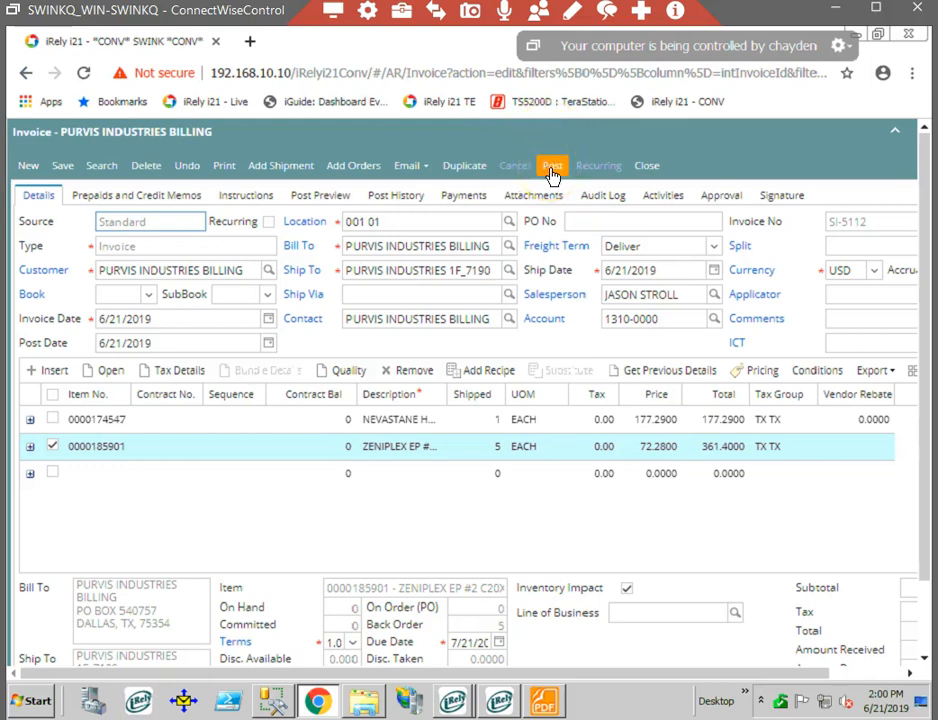
- In the invoice's post preview, hide the Transaction Description, Reference and Account Group columns and narrow the Account Description column
{"action": "left_click", "coordinate": [322, 192]}
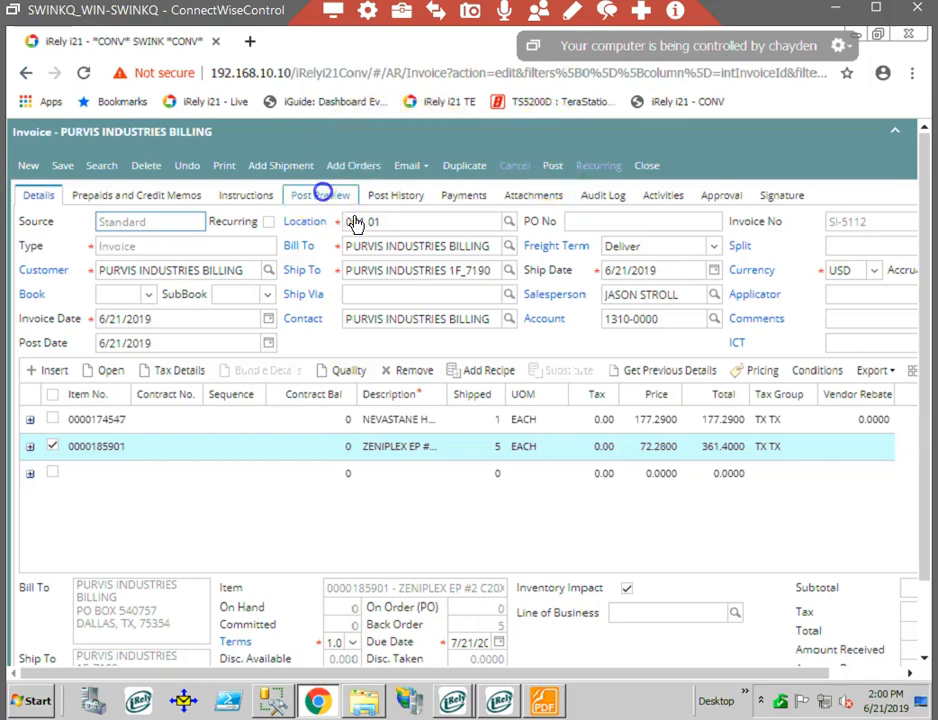
{"action": "left_click", "coordinate": [322, 198]}
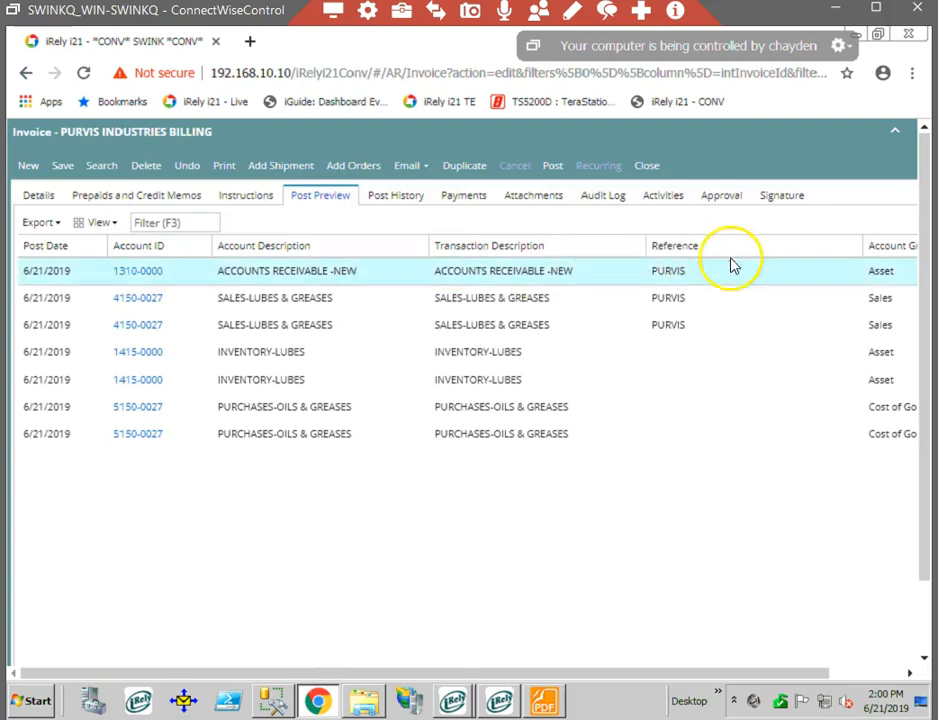
{"action": "left_click_drag", "start_coordinate": [757, 673], "coordinate": [446, 653]}
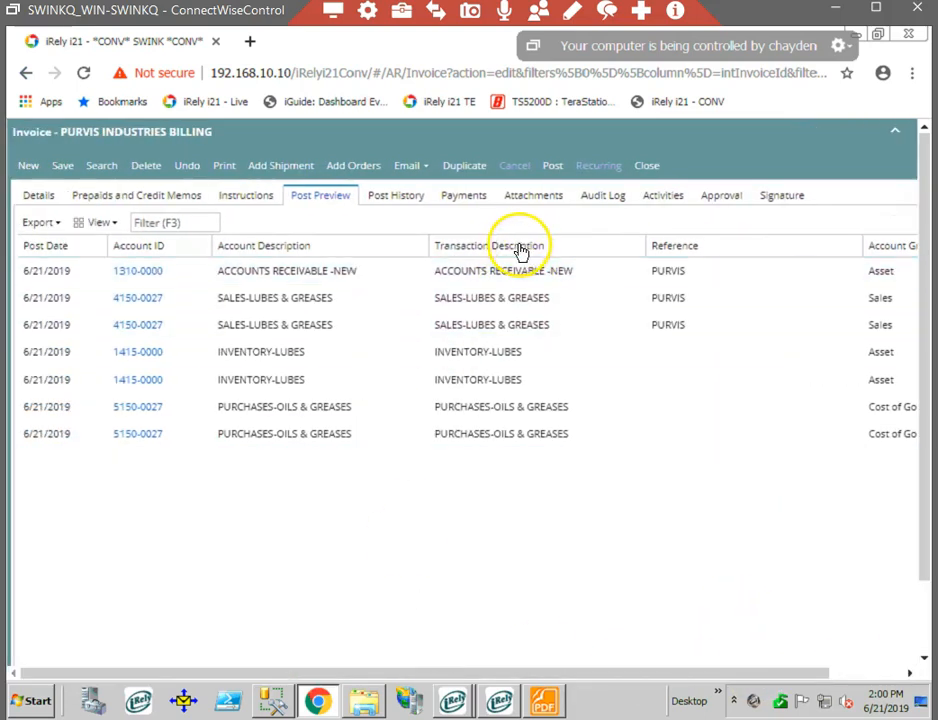
{"action": "right_click", "coordinate": [519, 251]}
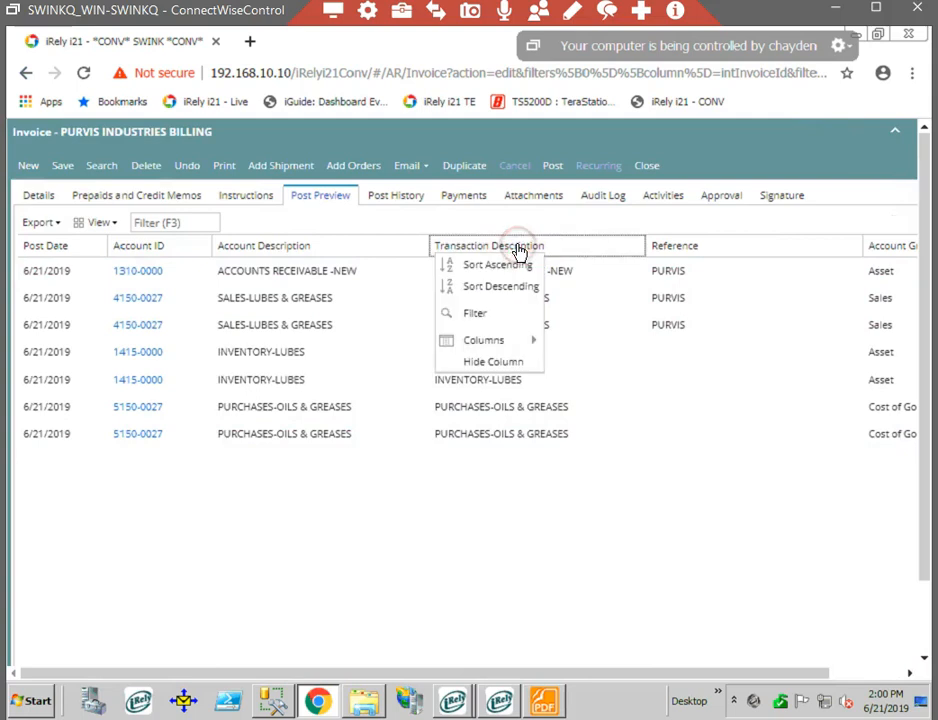
{"action": "left_click", "coordinate": [495, 362]}
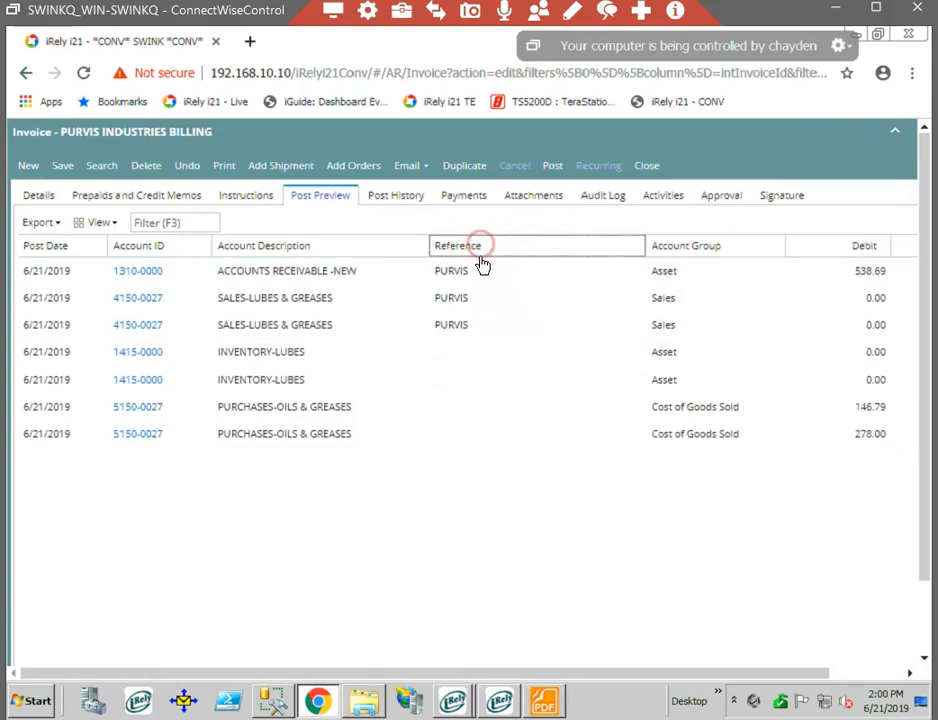
{"action": "right_click", "coordinate": [480, 250]}
{"action": "left_click", "coordinate": [477, 362]}
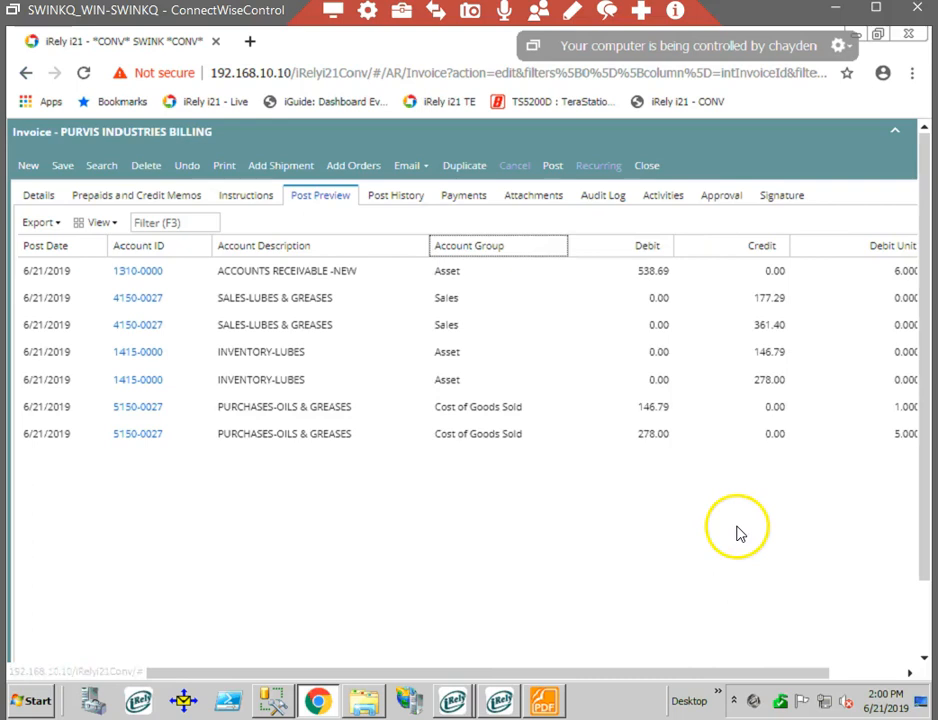
{"action": "right_click", "coordinate": [460, 246]}
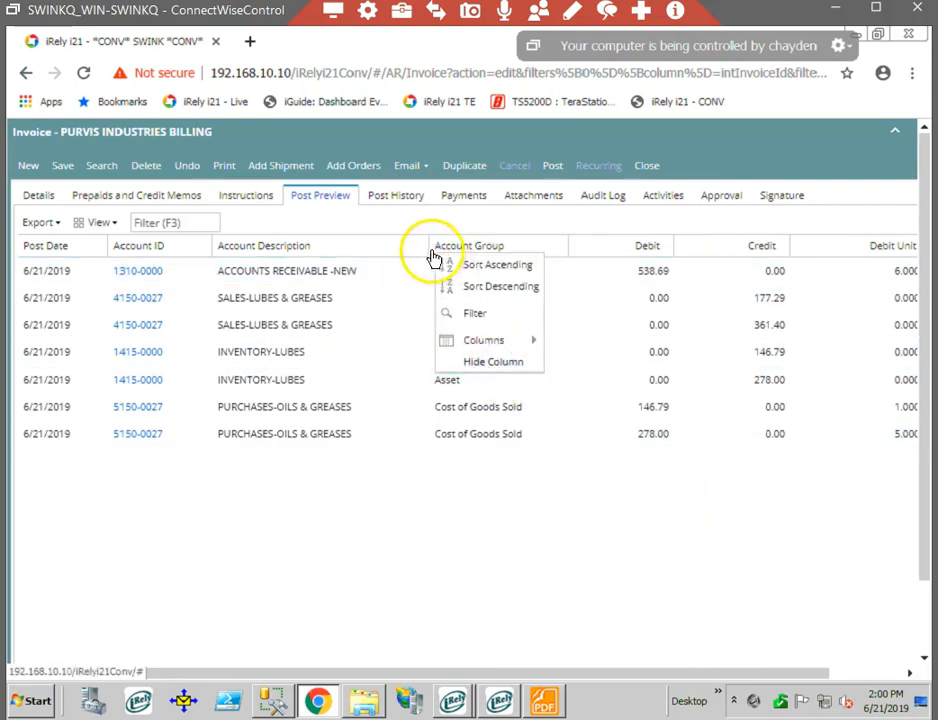
{"action": "left_click_drag", "start_coordinate": [429, 247], "coordinate": [369, 255]}
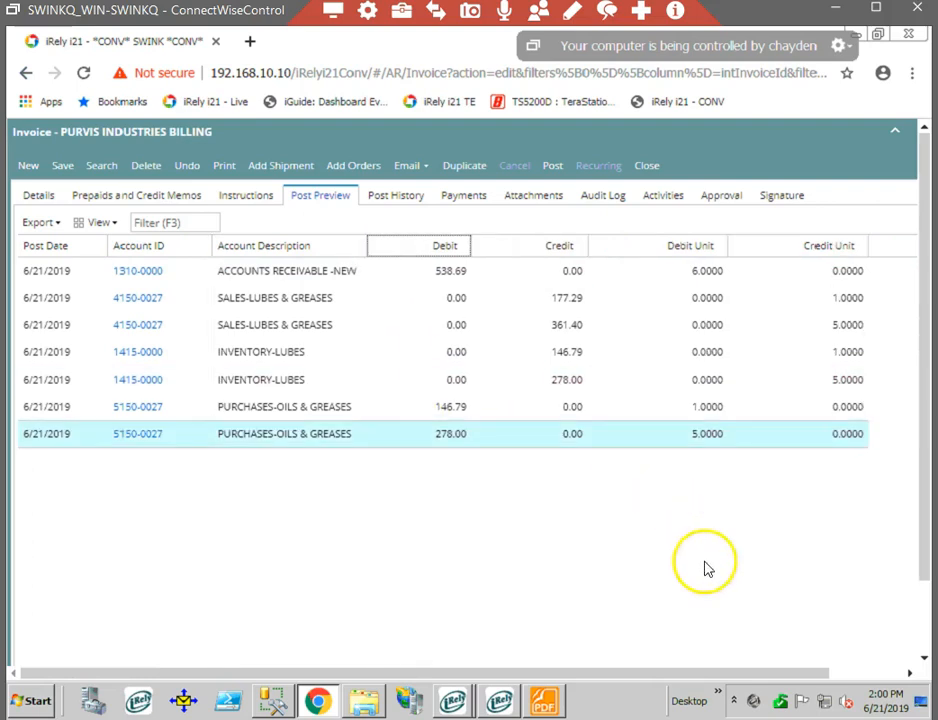
- Review the debit and credit entries in the post preview, including the inventory lines, and return to the invoice details
{"action": "left_click", "coordinate": [702, 569]}
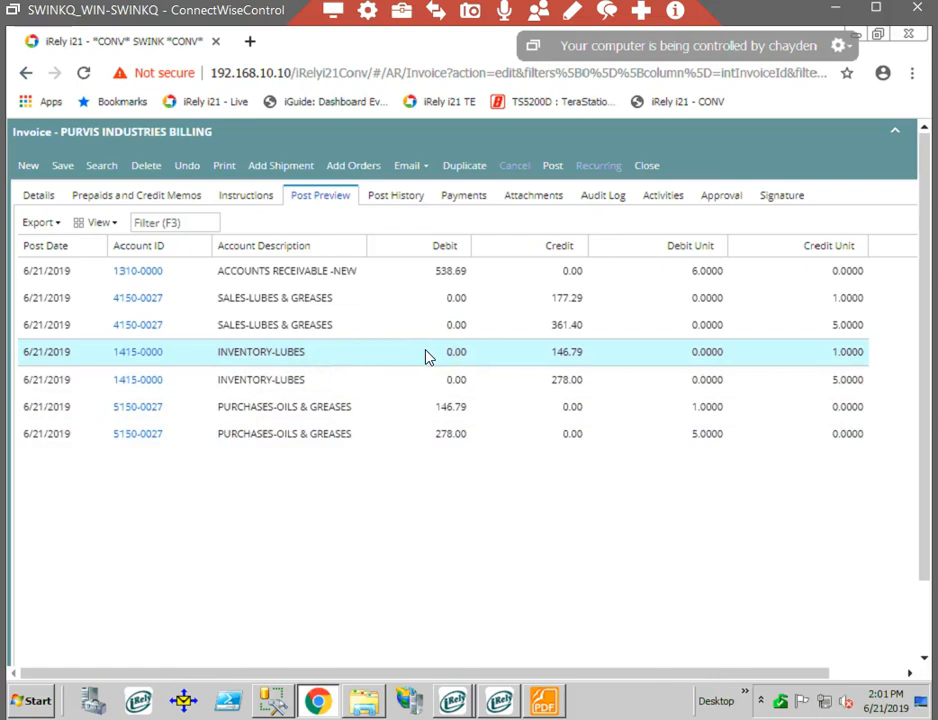
{"action": "left_click", "coordinate": [500, 354]}
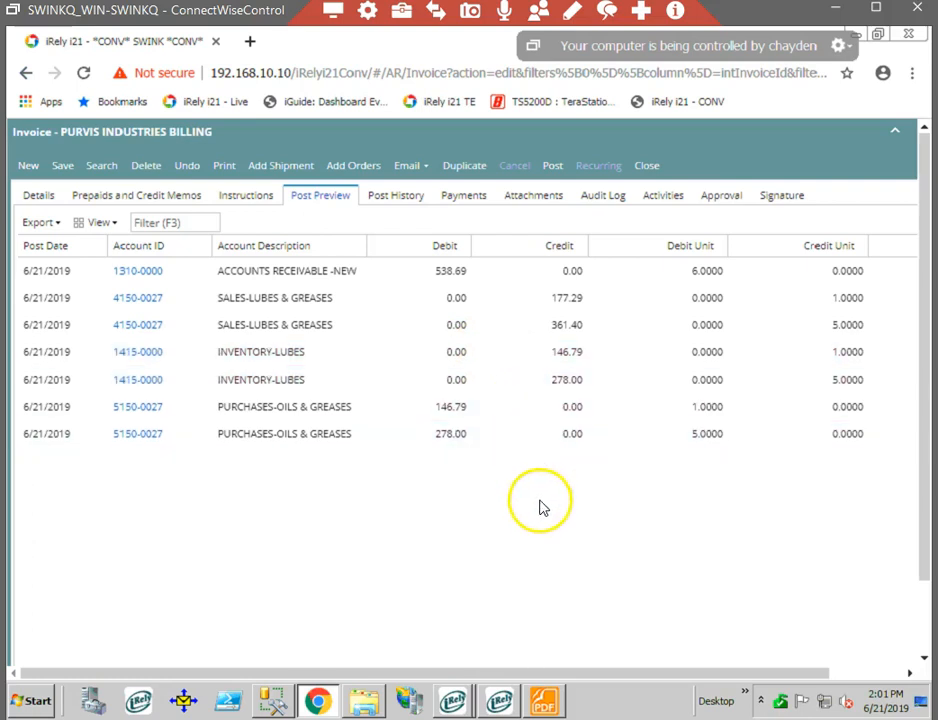
{"action": "left_click", "coordinate": [38, 196]}
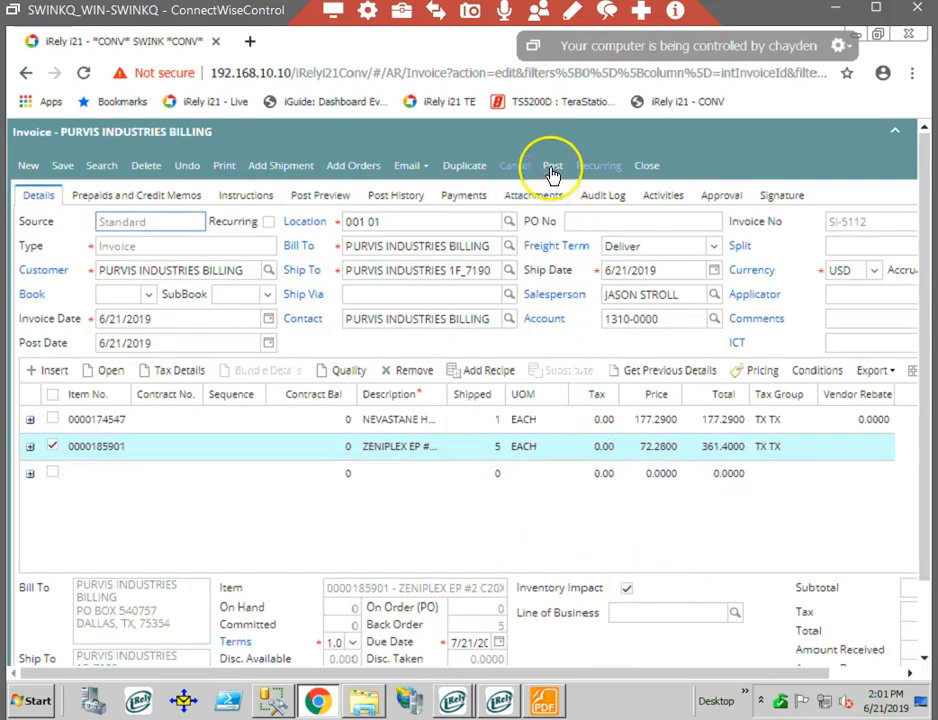